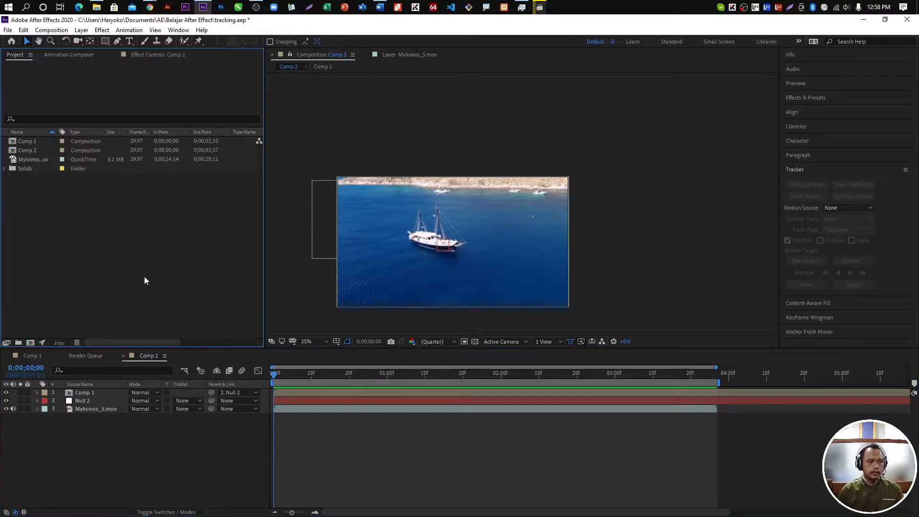
# - Create a new composition named Text with the HDTV 1080 29.97 preset
pyautogui.hotkey('ctrl', 'n')
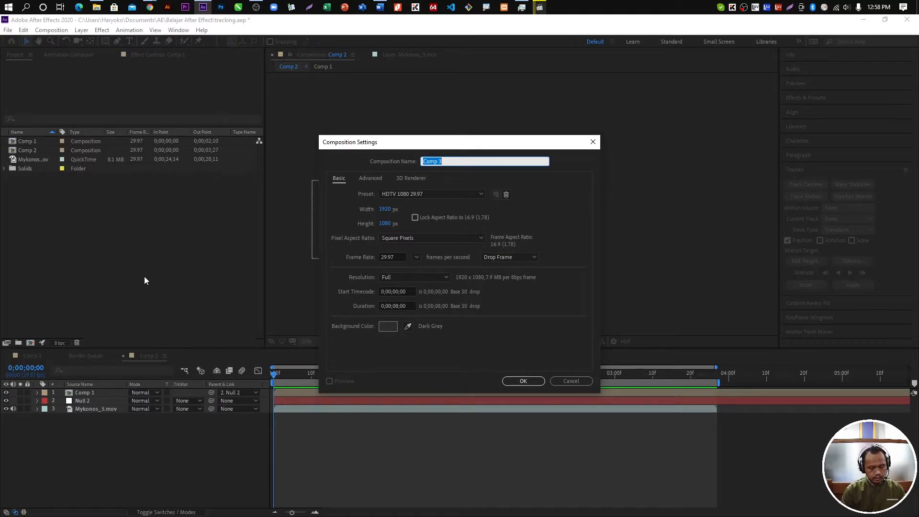
pyautogui.write('Text')
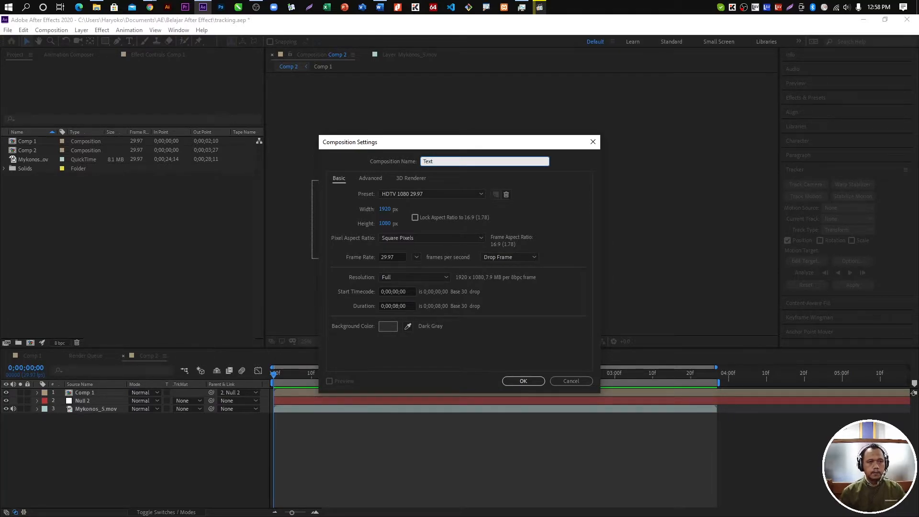
pyautogui.click(524, 381)
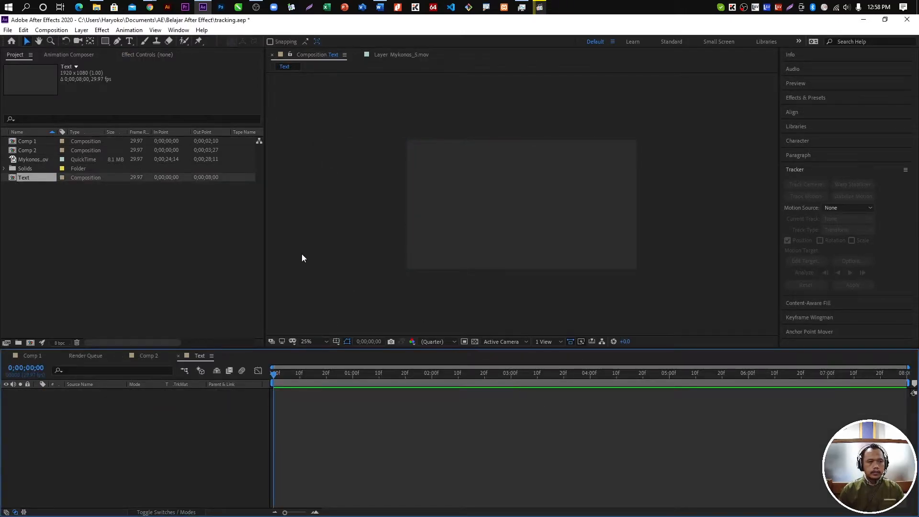
# - Draw an open three-point path with the Pen tool, running horizontally and bending diagonally down to the right
pyautogui.scroll(2, 436, 242)
pyautogui.scroll(-2, 435, 241)
pyautogui.scroll(2, 659, 211)
pyautogui.click(325, 342)
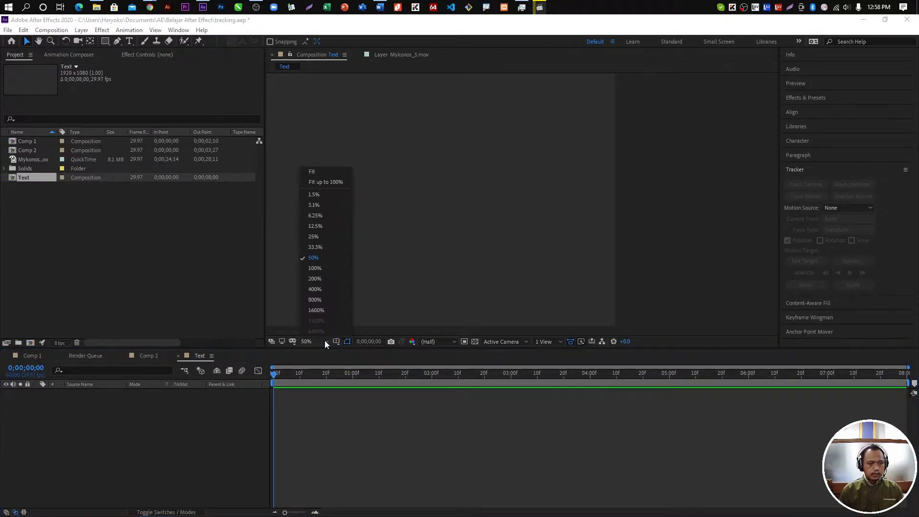
pyautogui.click(330, 172)
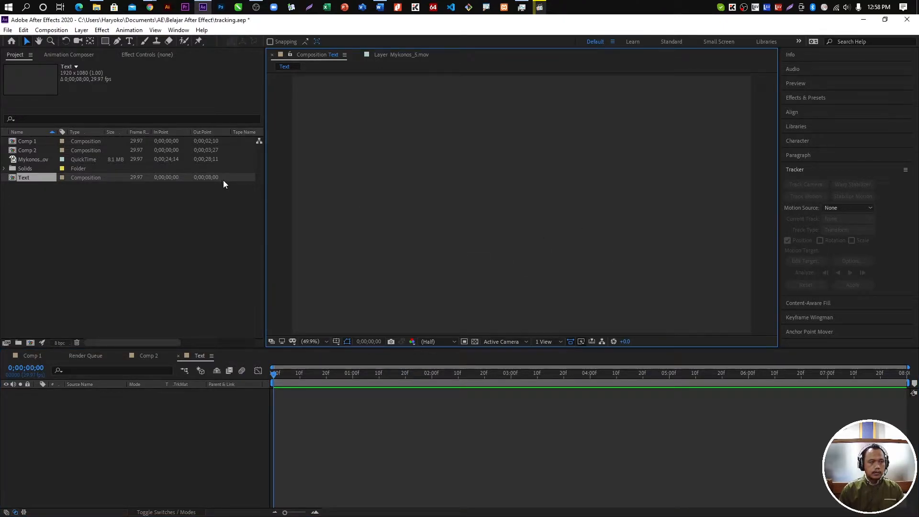
pyautogui.click(118, 42)
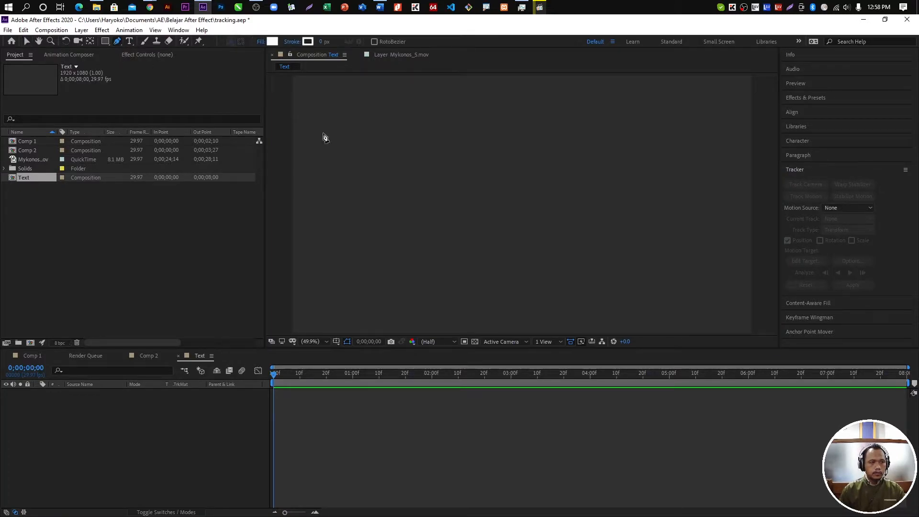
pyautogui.click(358, 160)
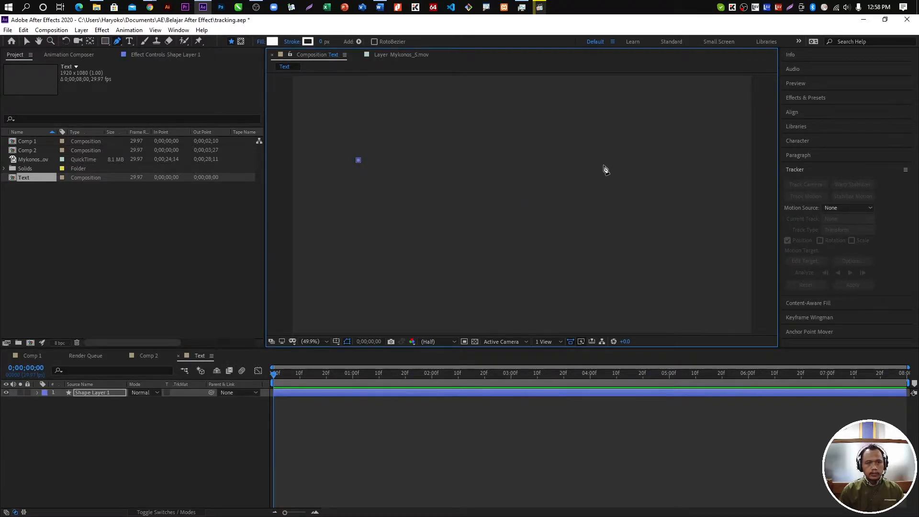
pyautogui.click(571, 160)
pyautogui.click(637, 223)
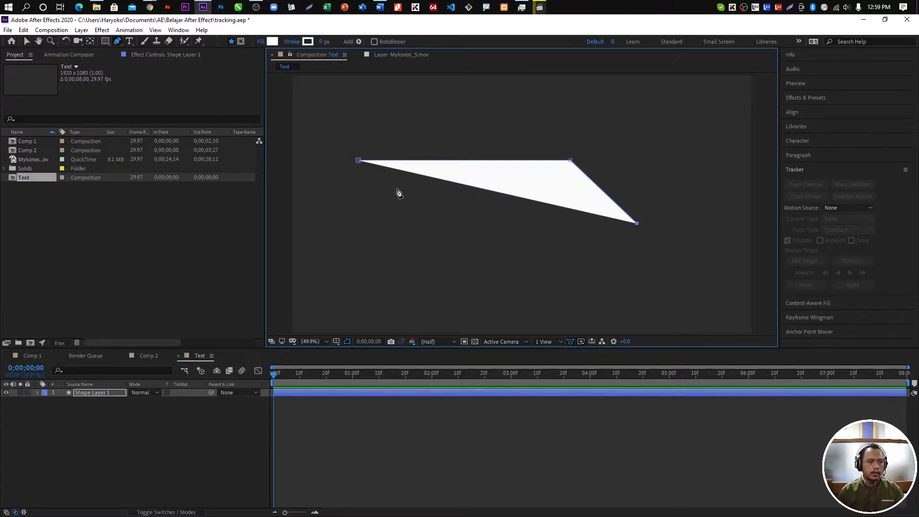
# - Set the path's fill to None and its stroke width to 12 px
pyautogui.click(263, 42)
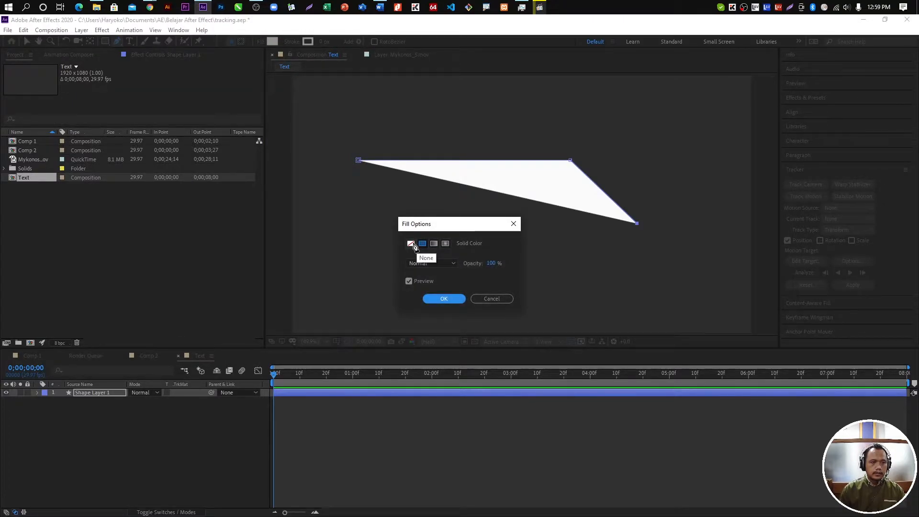
pyautogui.click(415, 245)
pyautogui.click(449, 300)
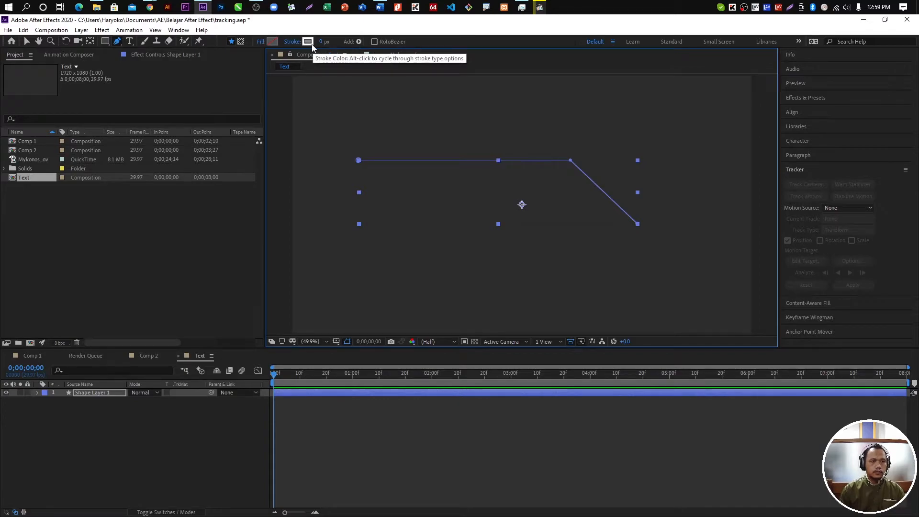
pyautogui.moveTo(321, 44); pyautogui.dragTo(330, 45)
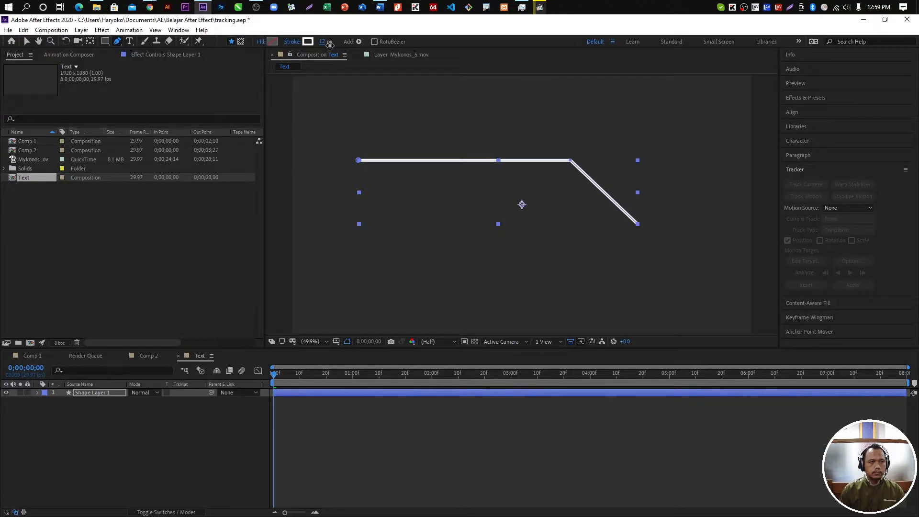
pyautogui.click(625, 271)
pyautogui.click(589, 176)
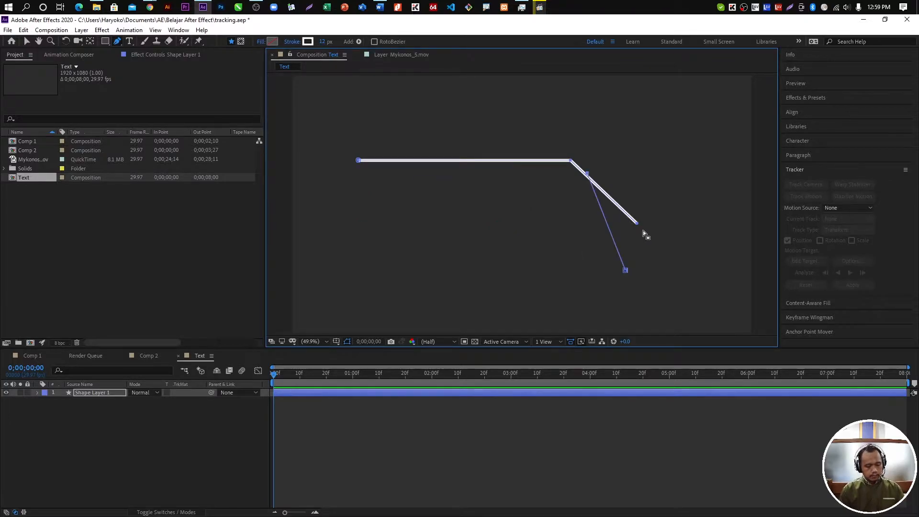
pyautogui.hotkey('ctrl', 'z')
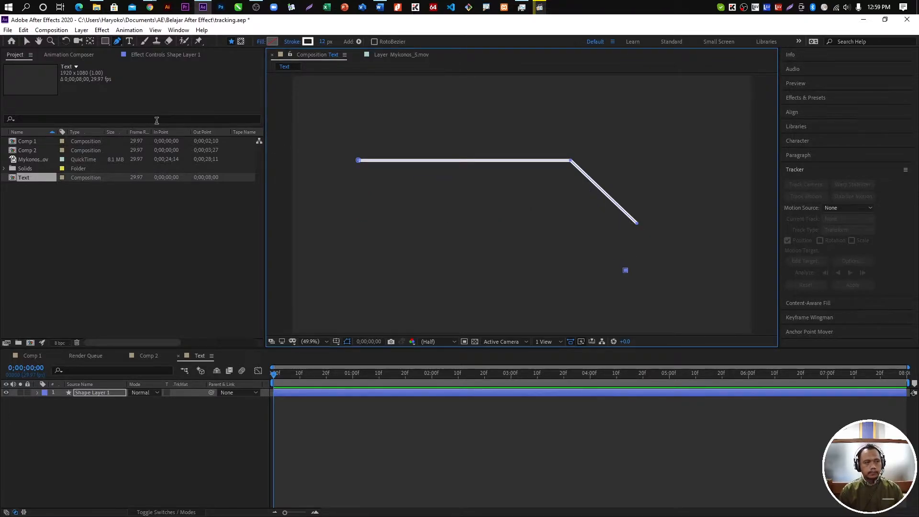
pyautogui.click(28, 42)
pyautogui.hotkey('ctrl', 'z')
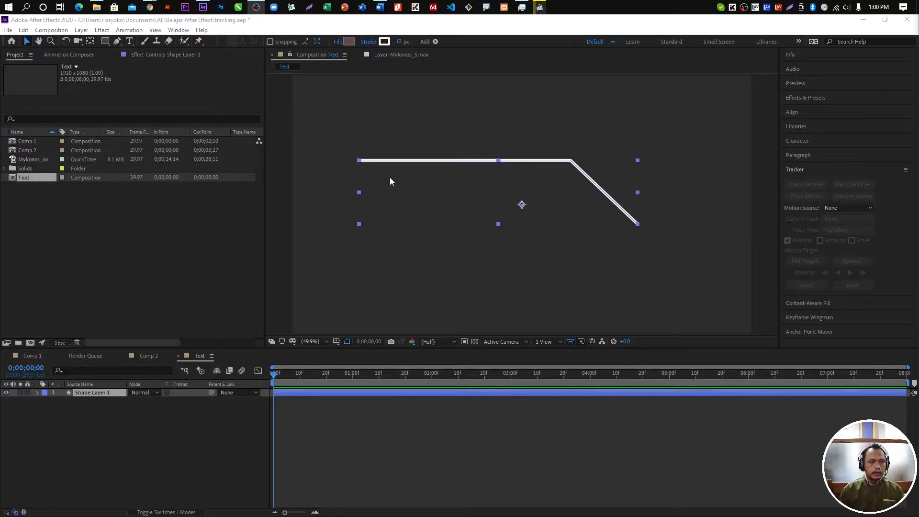
# - Add Trim Paths to the line's shape layer and expand its properties
pyautogui.click(106, 392)
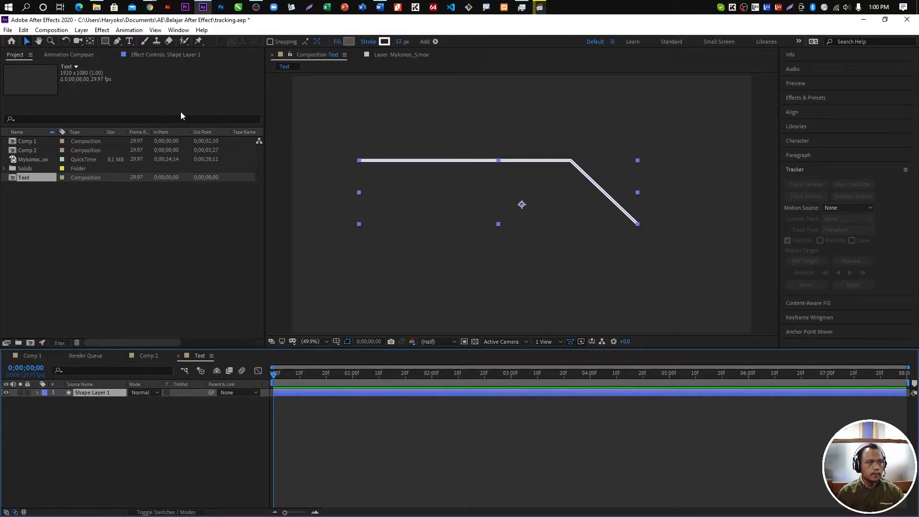
pyautogui.click(436, 41)
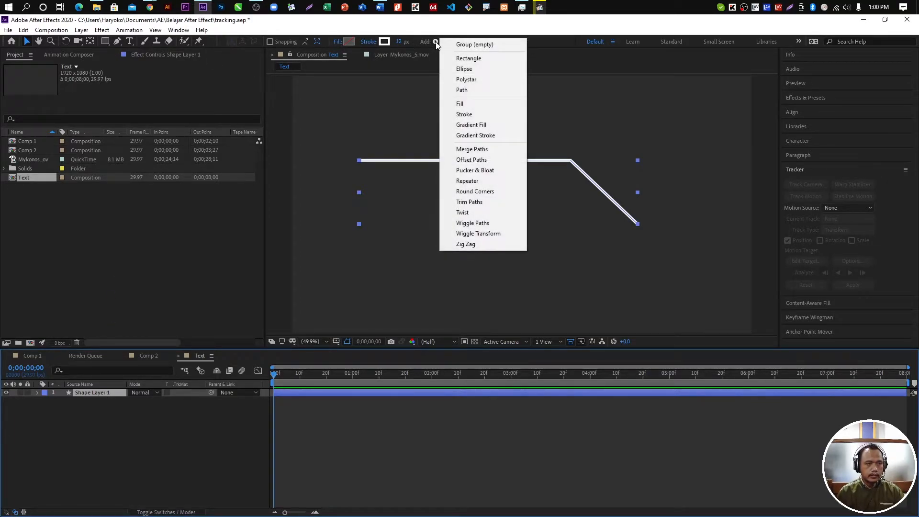
pyautogui.click(485, 204)
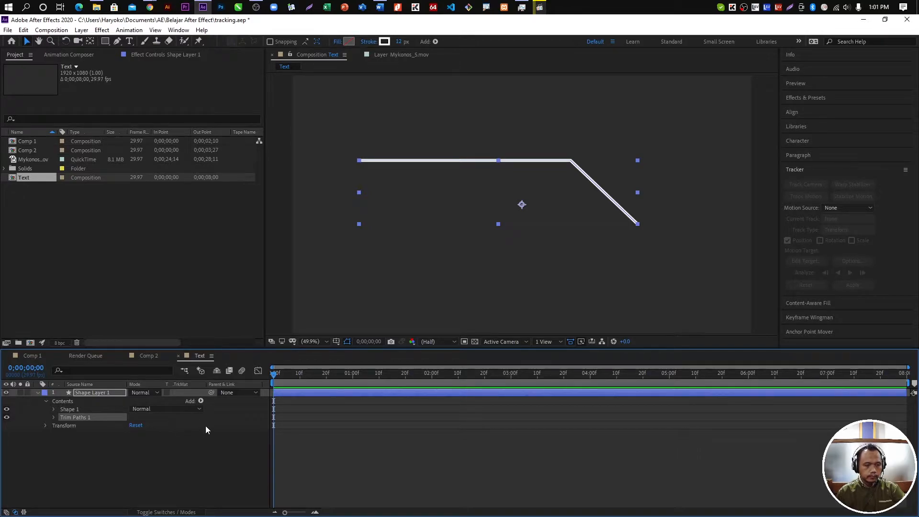
pyautogui.click(54, 418)
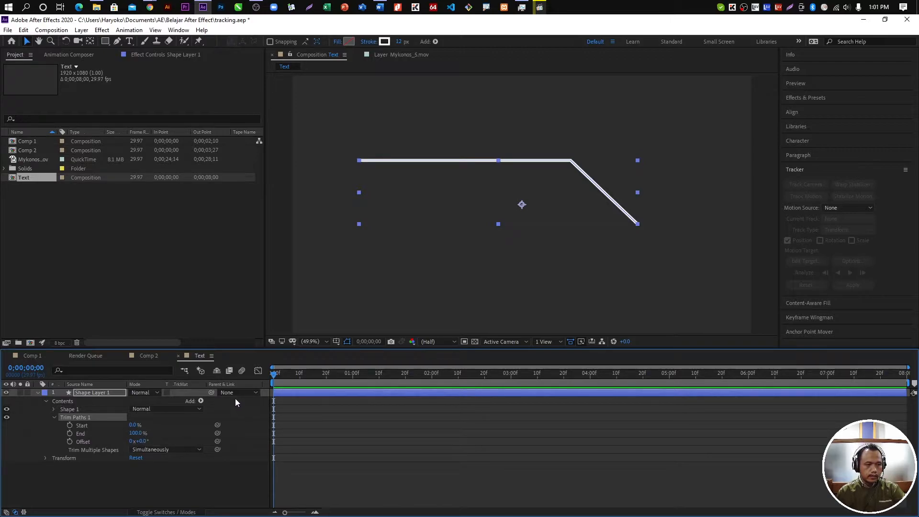
# - Keyframe the Trim Paths Start value at 0% at 4 seconds and 100% at 0 seconds
pyautogui.moveTo(276, 377); pyautogui.dragTo(591, 386)
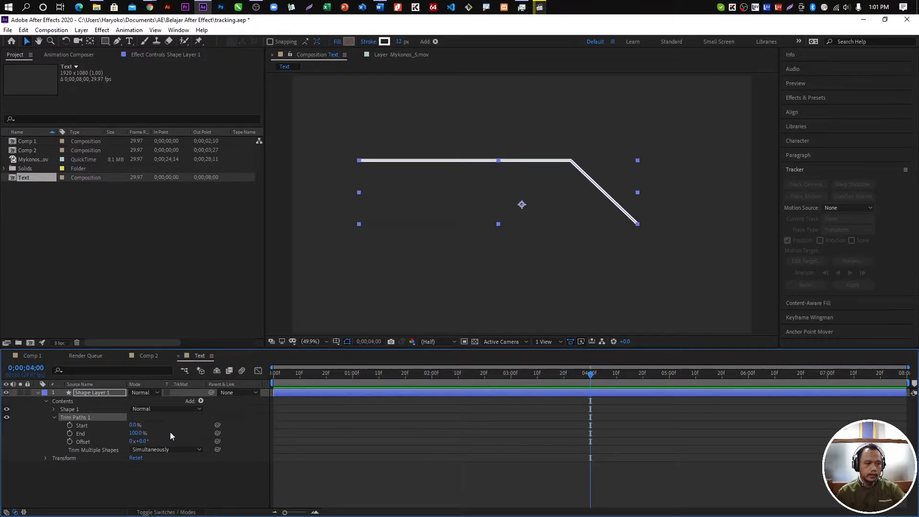
pyautogui.click(69, 426)
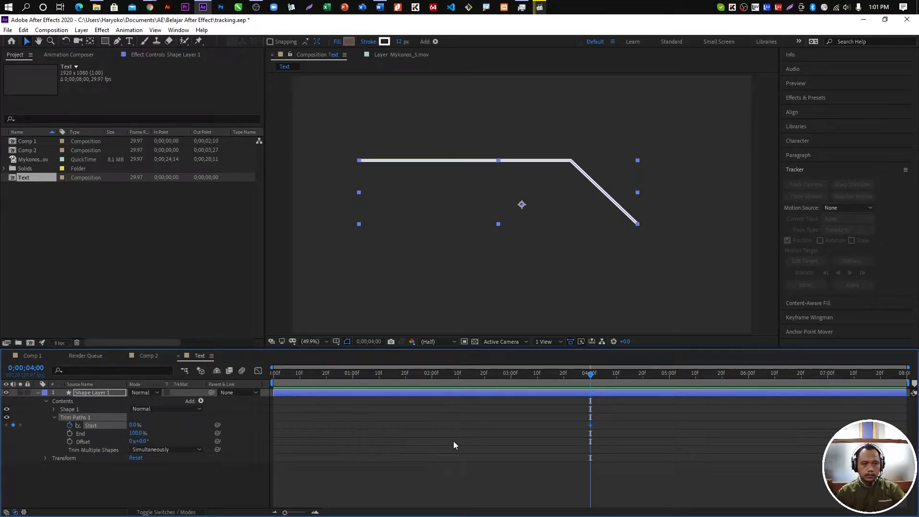
pyautogui.moveTo(591, 373); pyautogui.dragTo(472, 374)
pyautogui.moveTo(408, 386); pyautogui.dragTo(272, 388)
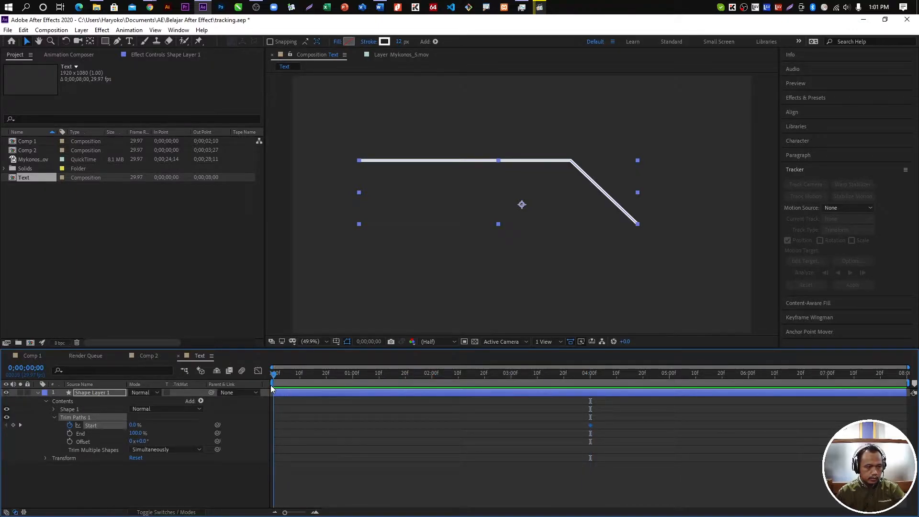
pyautogui.click(133, 425)
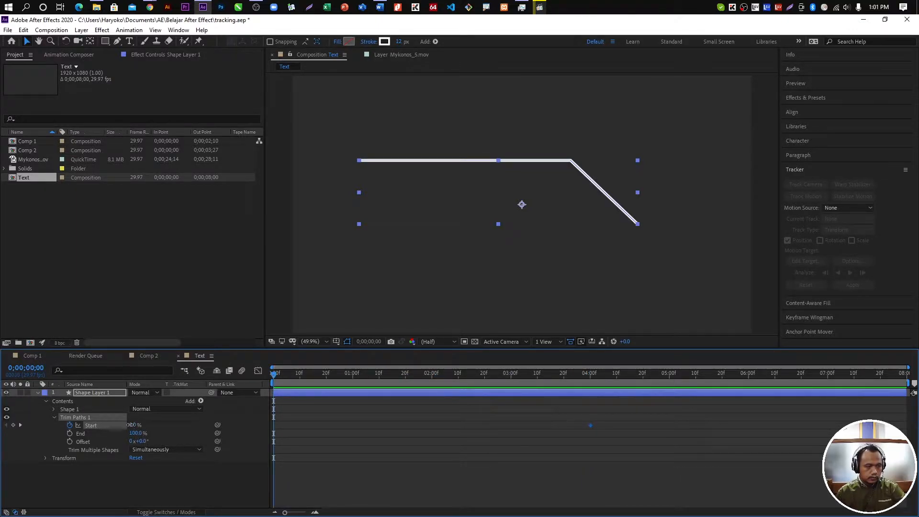
pyautogui.write('10')
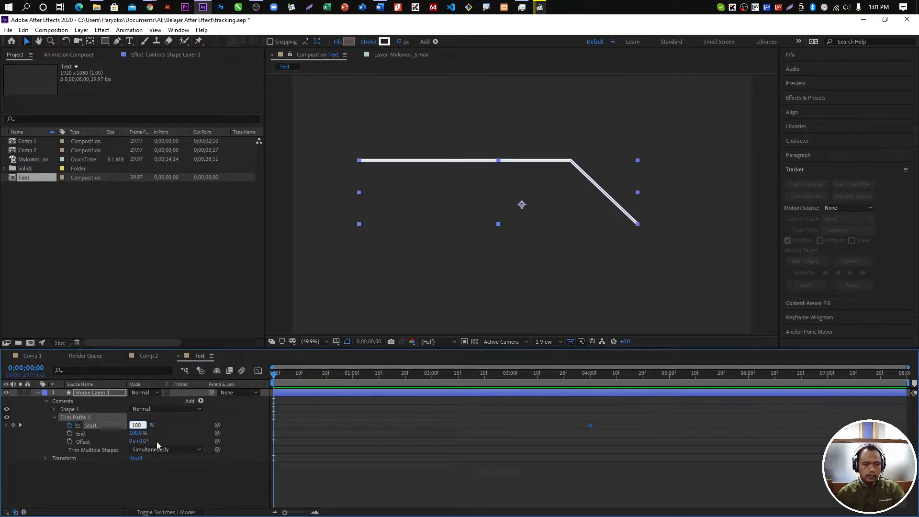
pyautogui.press('Return')
# - Preview the line animation and shorten it by moving the ending Start keyframe to 3 seconds
pyautogui.press('space')
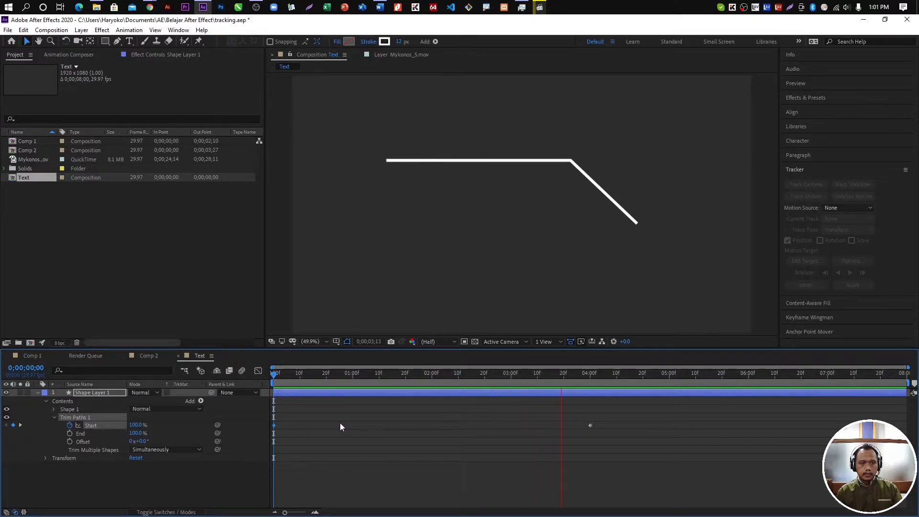
pyautogui.press('space')
pyautogui.moveTo(618, 420); pyautogui.dragTo(510, 413)
pyautogui.moveTo(615, 375); pyautogui.dragTo(259, 382)
pyautogui.press('space')
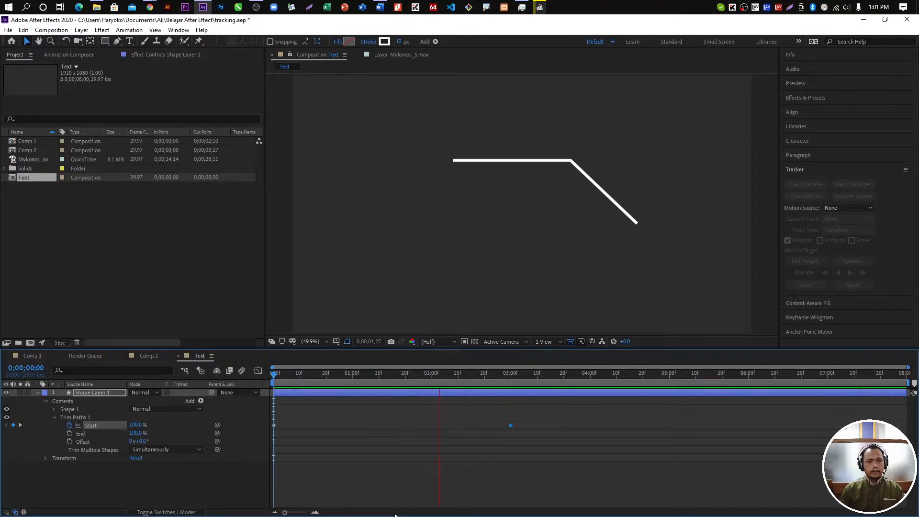
pyautogui.press('space')
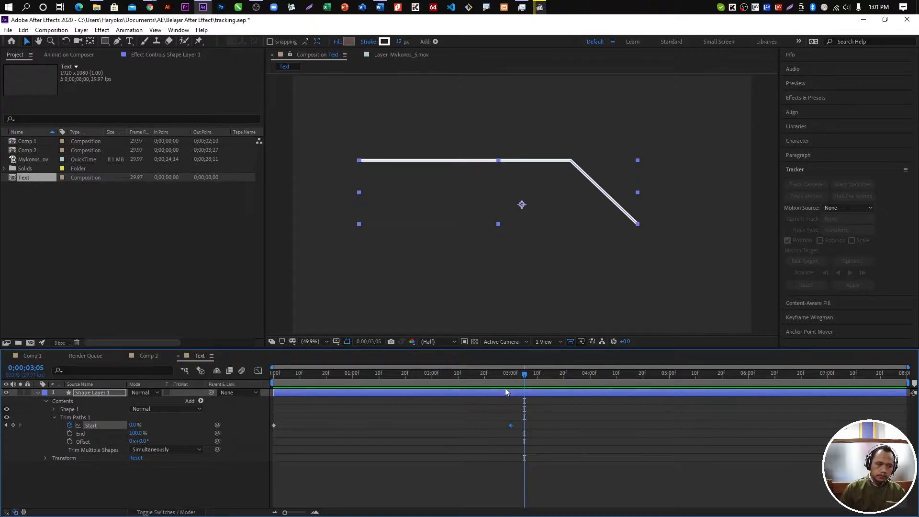
# - Ease both Start keyframes with Keyframe Wingman set to 60 and preview the animation from the beginning
pyautogui.moveTo(524, 375); pyautogui.dragTo(252, 381)
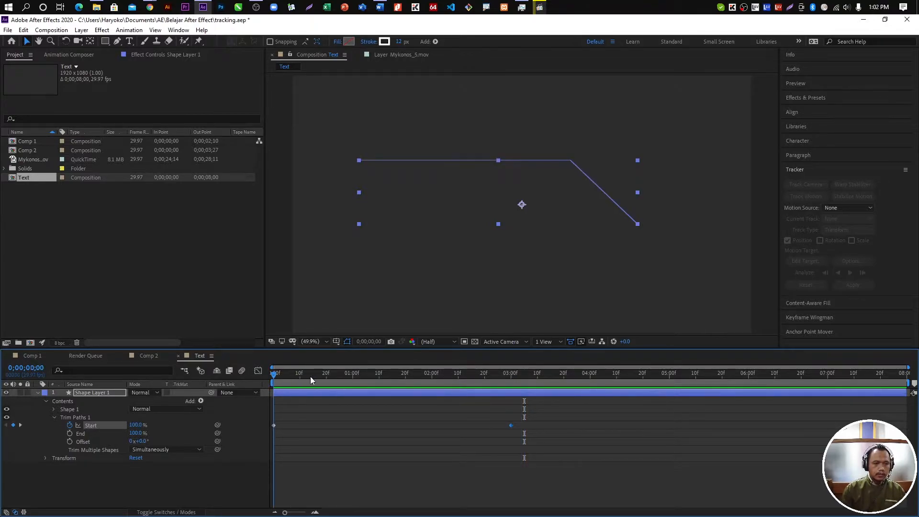
pyautogui.hotkey('shift', 'pagedown')
pyautogui.hotkey('shift', 'pagedown')
pyautogui.hotkey('shift', 'pagedown')
pyautogui.press('pagedown')
pyautogui.press('pagedown')
pyautogui.press('pagedown')
pyautogui.moveTo(567, 412); pyautogui.dragTo(270, 450)
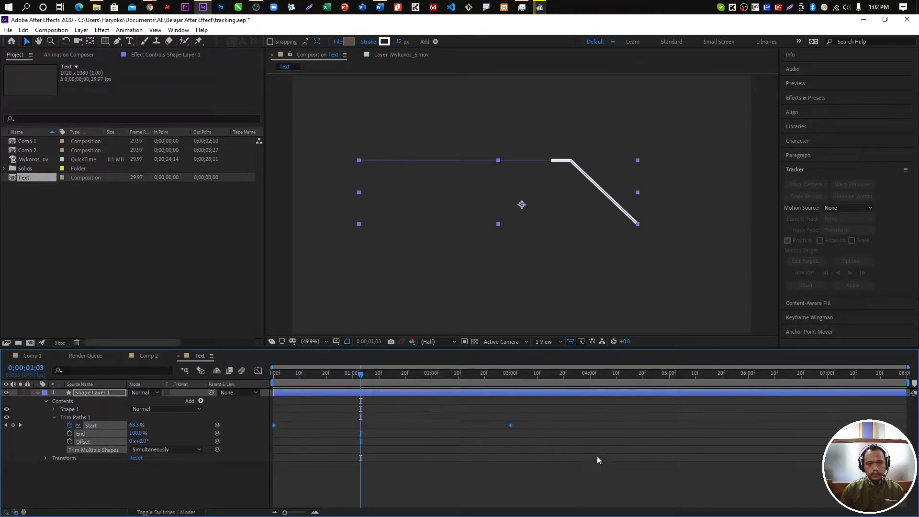
pyautogui.click(810, 318)
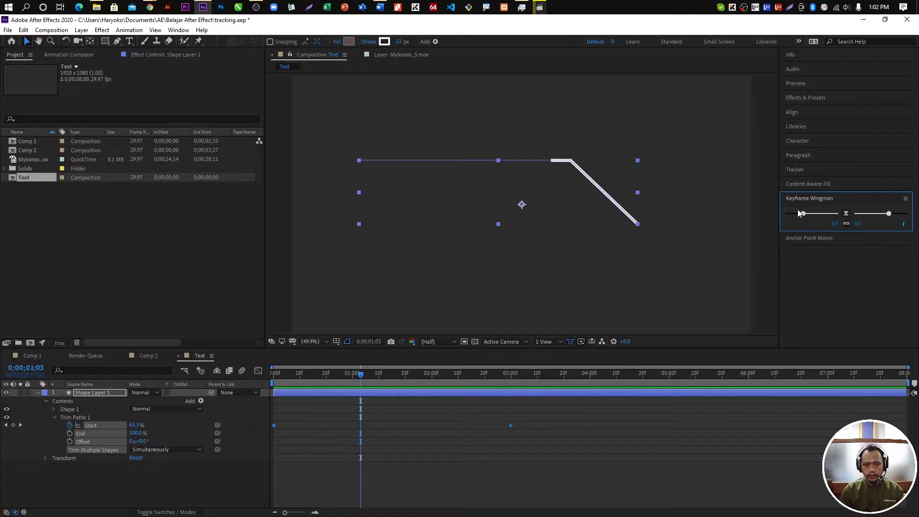
pyautogui.moveTo(805, 215); pyautogui.dragTo(807, 215)
pyautogui.moveTo(362, 375); pyautogui.dragTo(271, 385)
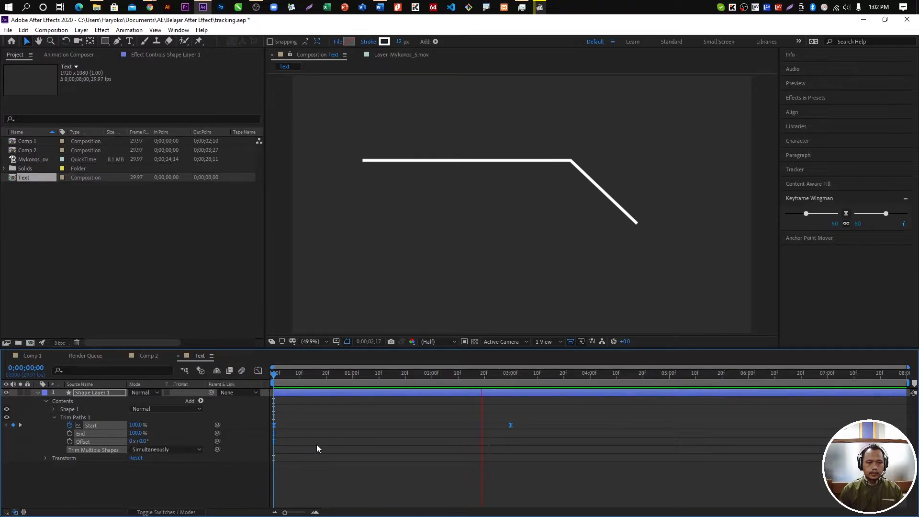
pyautogui.press('space')
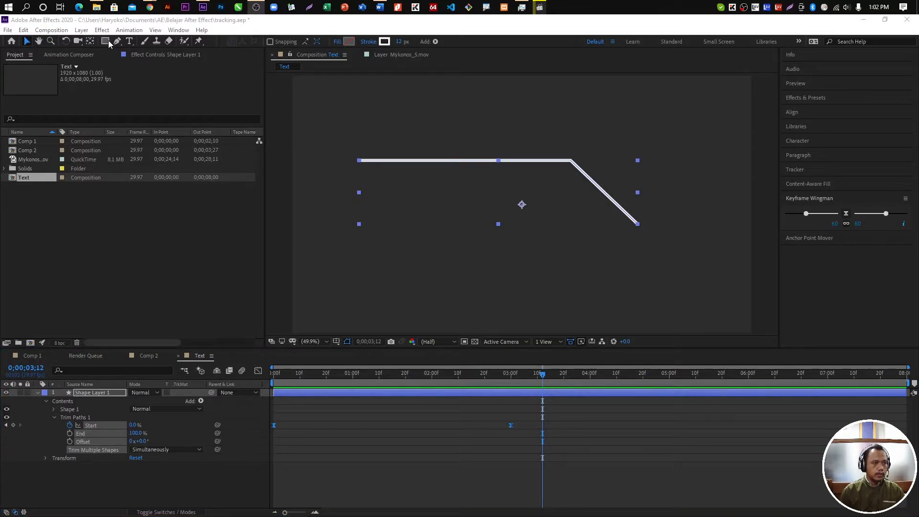
# - Try to draw a small circle with the Ellipse Tool just beyond the line's lower-right end
pyautogui.click(37, 393)
pyautogui.click(38, 393)
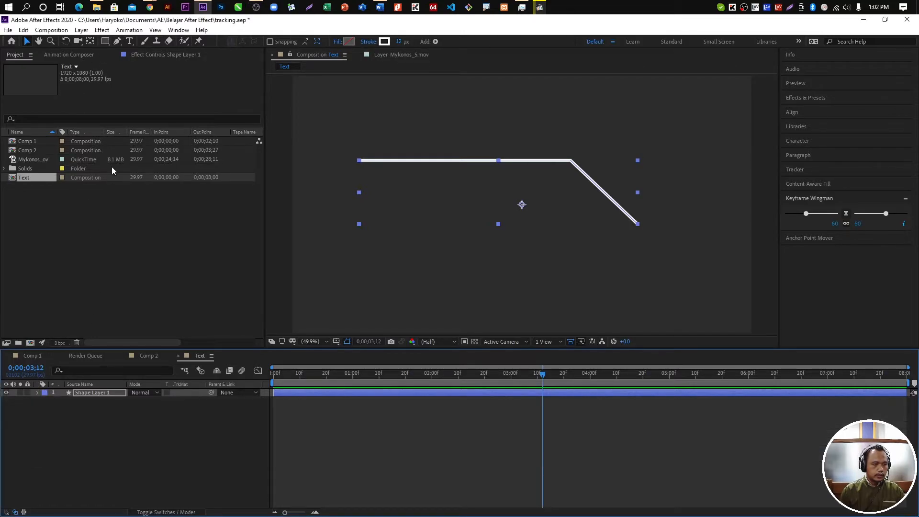
pyautogui.click(106, 43)
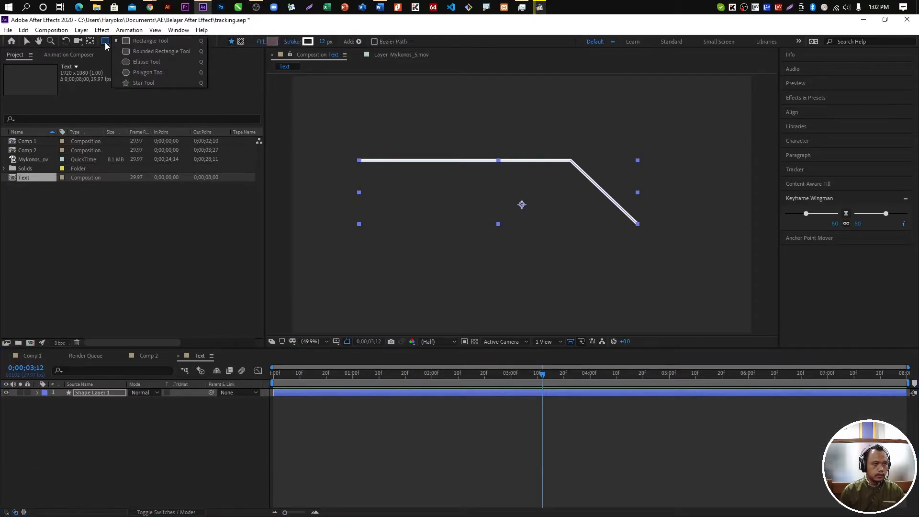
pyautogui.click(147, 61)
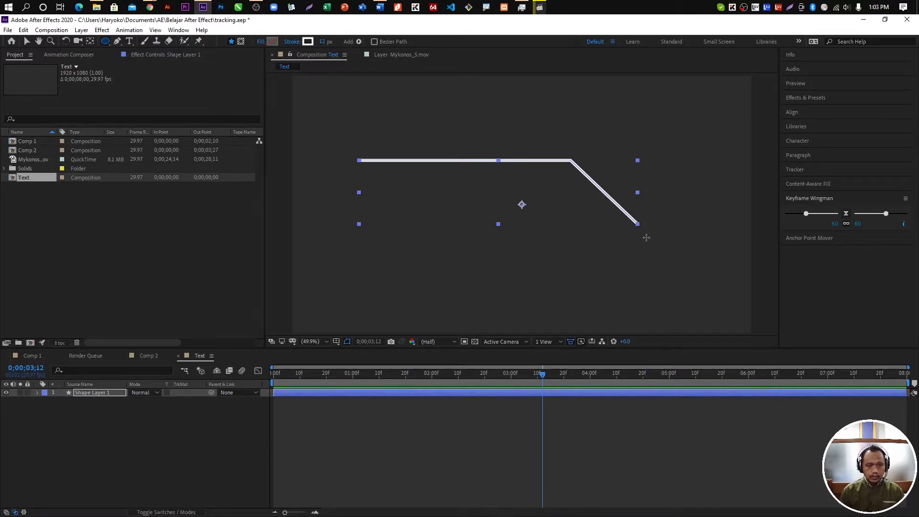
pyautogui.moveTo(646, 236); pyautogui.dragTo(671, 257)
pyautogui.press('Delete')
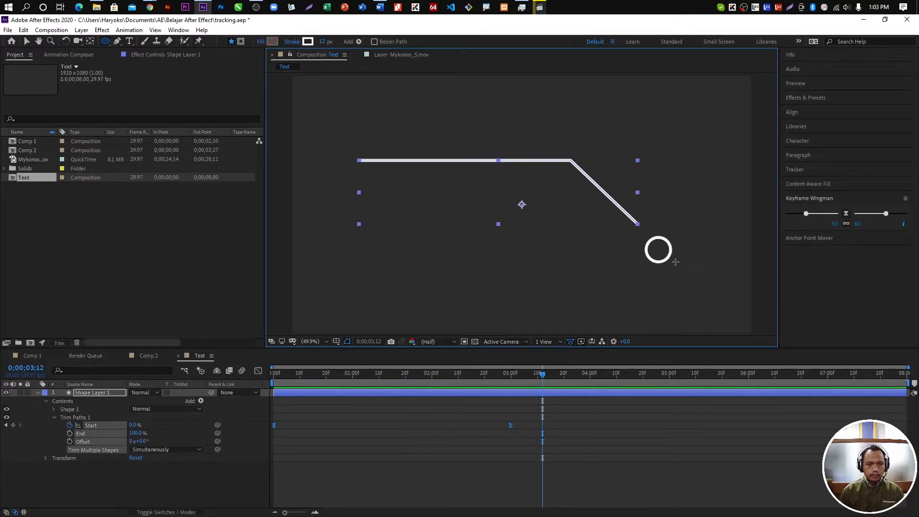
# - Deselect the line layer and draw a small circle on its own shape layer just beyond the line's lower-right end
pyautogui.click(38, 394)
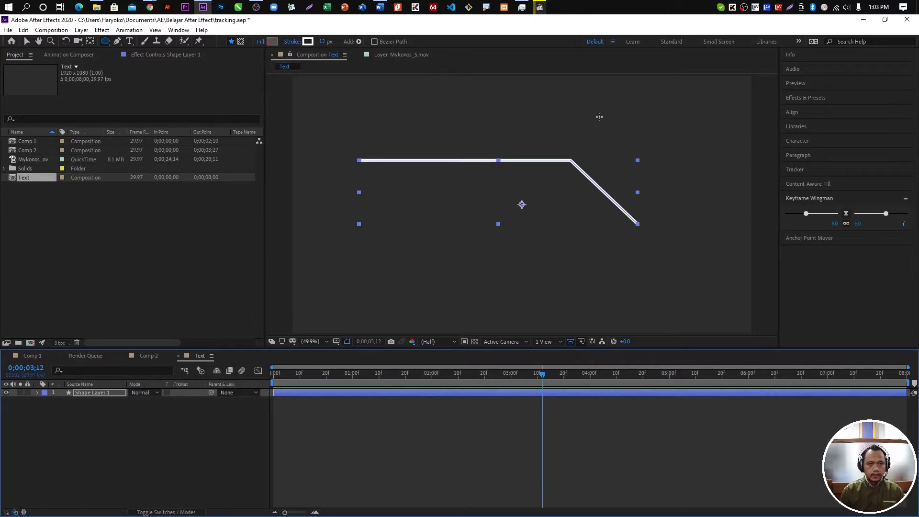
pyautogui.press('u')
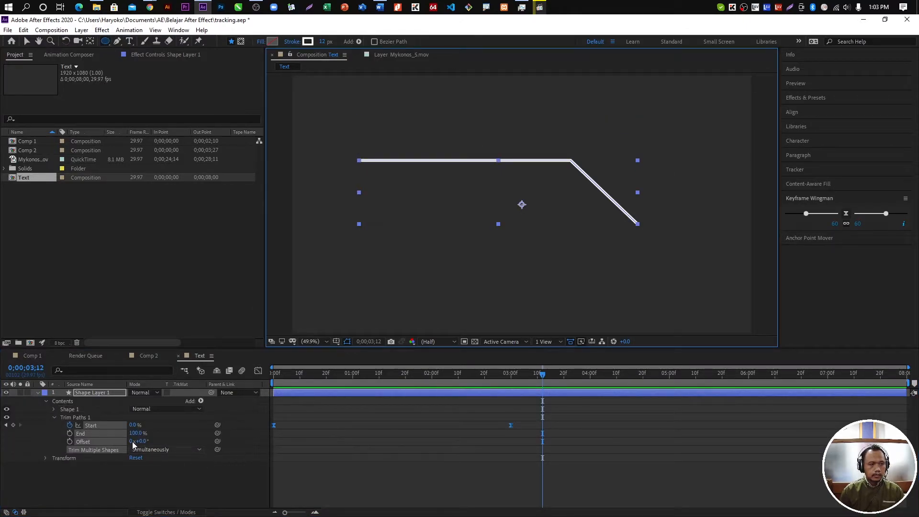
pyautogui.click(37, 393)
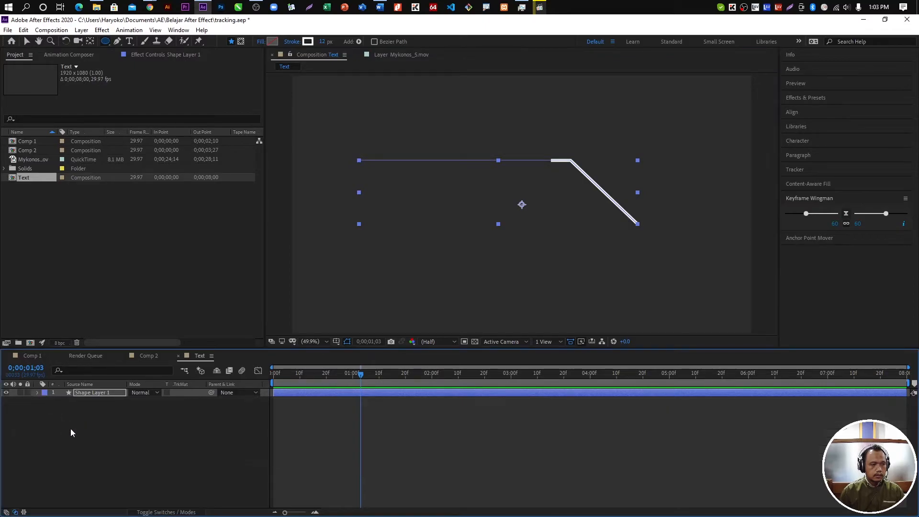
pyautogui.click(118, 448)
pyautogui.moveTo(653, 256); pyautogui.dragTo(676, 271)
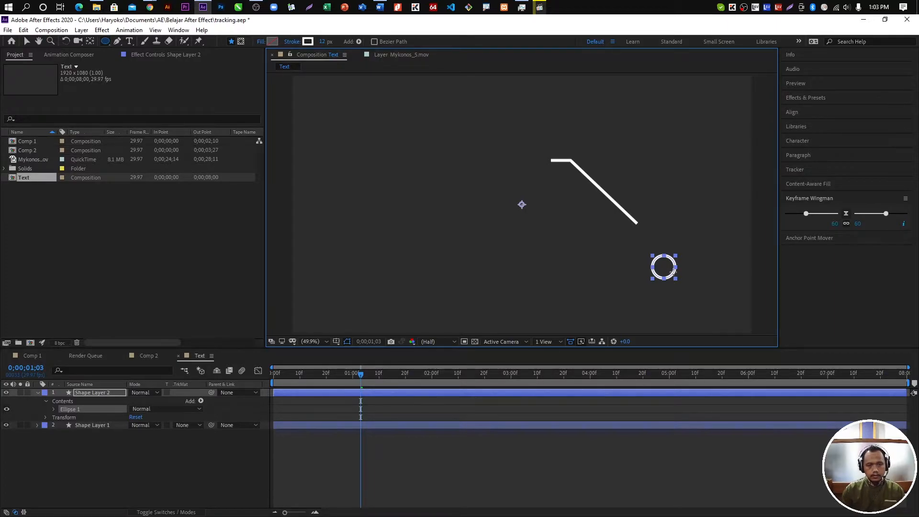
pyautogui.click(273, 41)
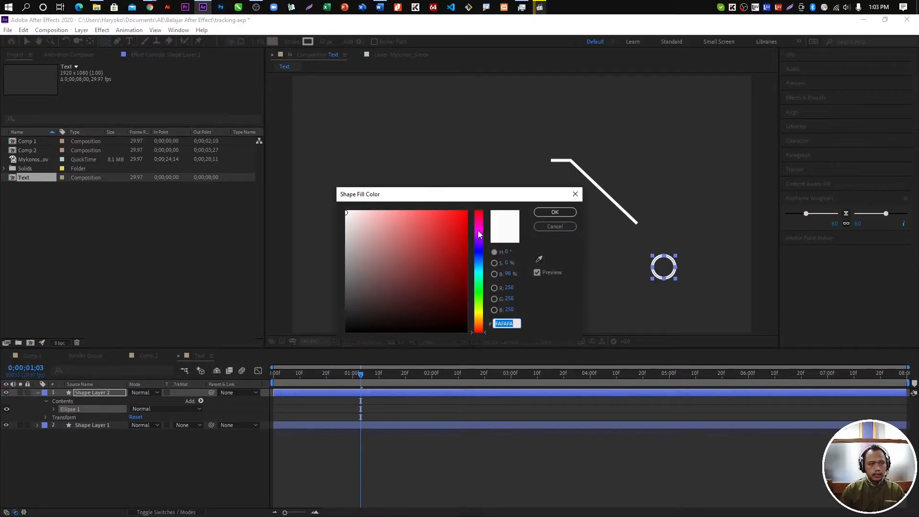
pyautogui.click(575, 194)
pyautogui.click(309, 42)
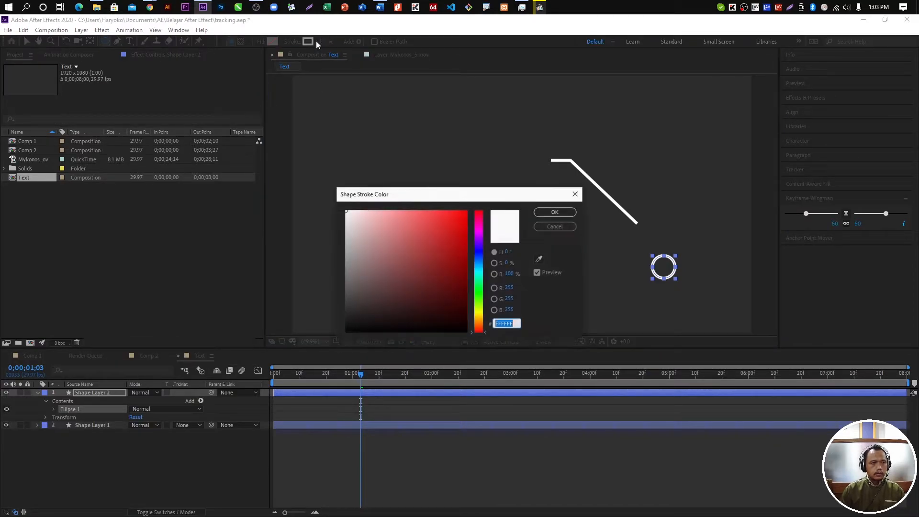
pyautogui.press('Escape')
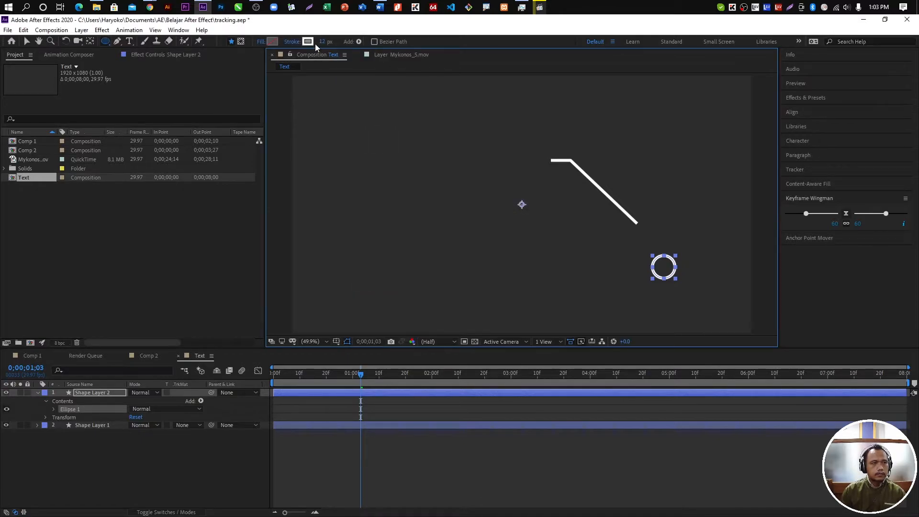
# - Set the circle's stroke width to 0 px and its fill type to solid color
pyautogui.write('0')
pyautogui.press('Return')
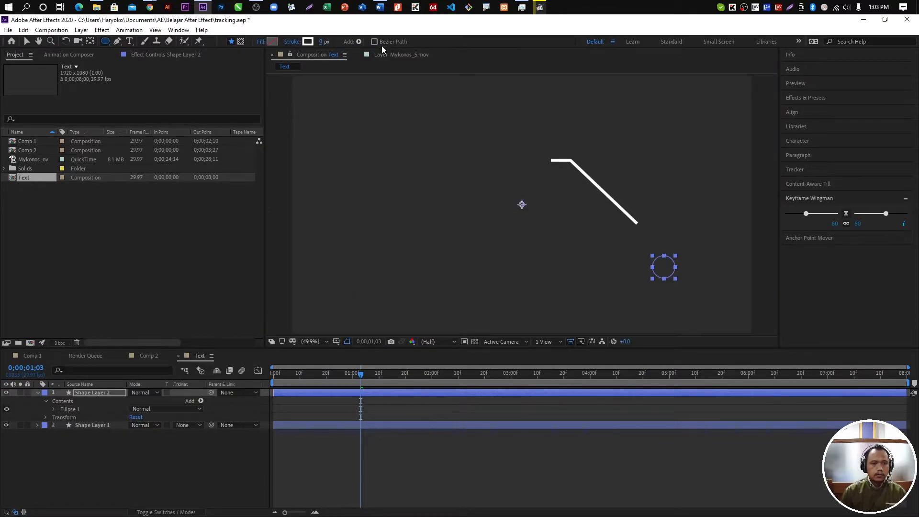
pyautogui.click(273, 41)
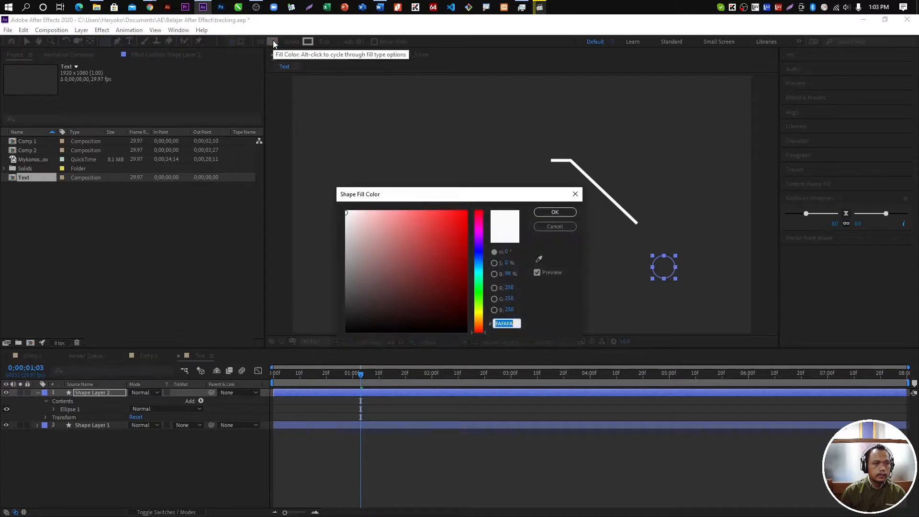
pyautogui.press('Escape')
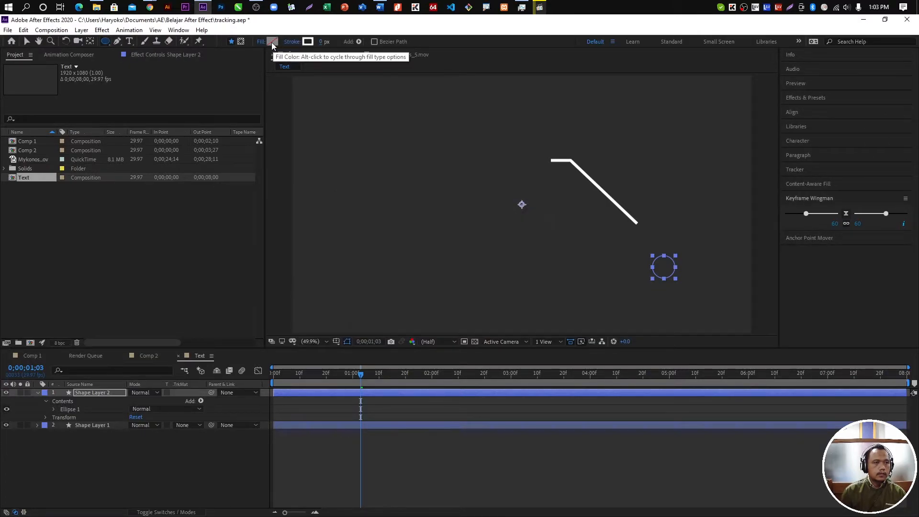
pyautogui.click(261, 43)
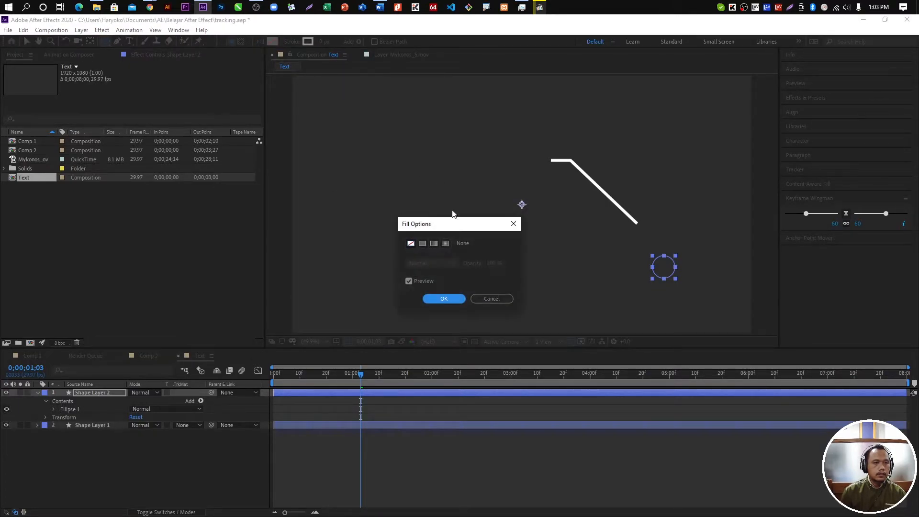
pyautogui.click(422, 243)
pyautogui.click(444, 299)
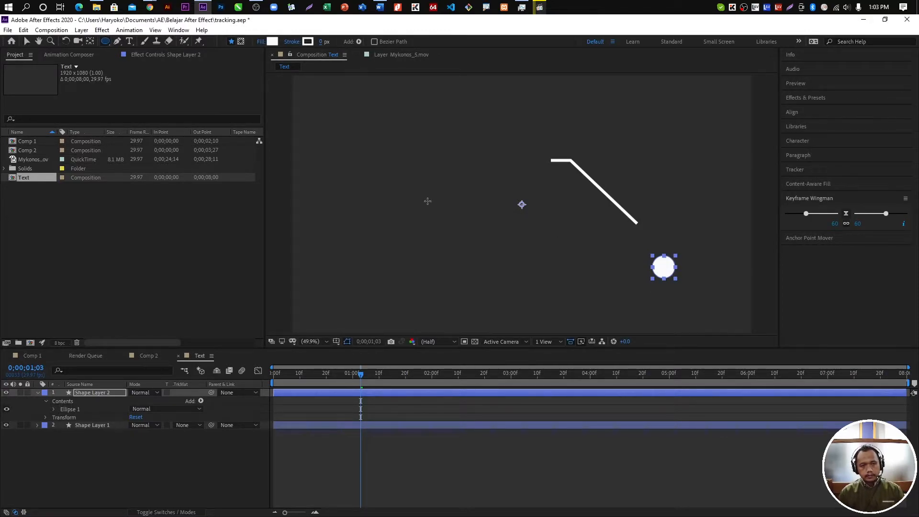
# - Shrink the circle onto the line's lower-right end and center its anchor point with Anchor Point Mover
pyautogui.click(27, 42)
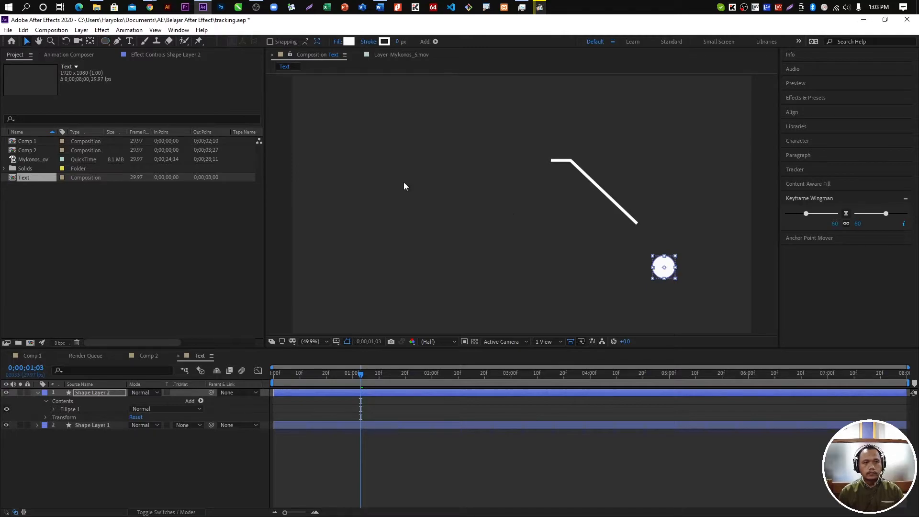
pyautogui.moveTo(665, 271); pyautogui.dragTo(654, 236)
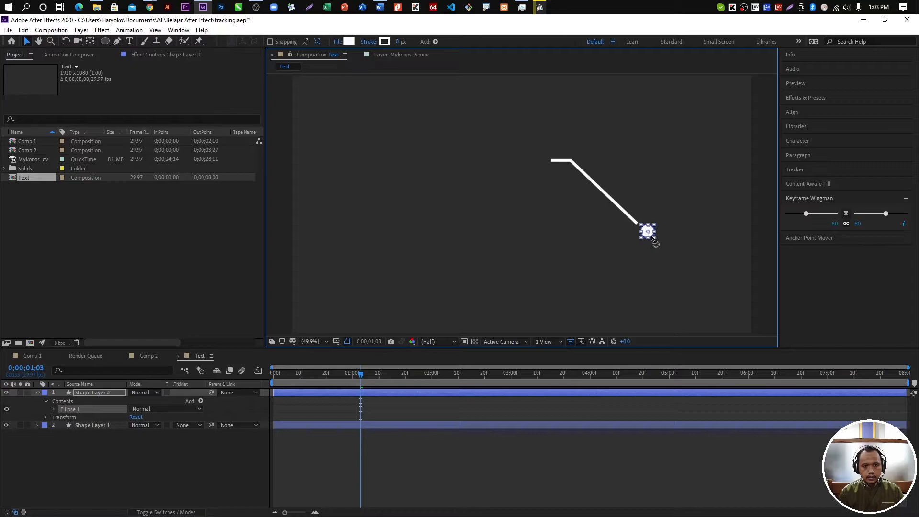
pyautogui.moveTo(650, 233); pyautogui.dragTo(642, 229)
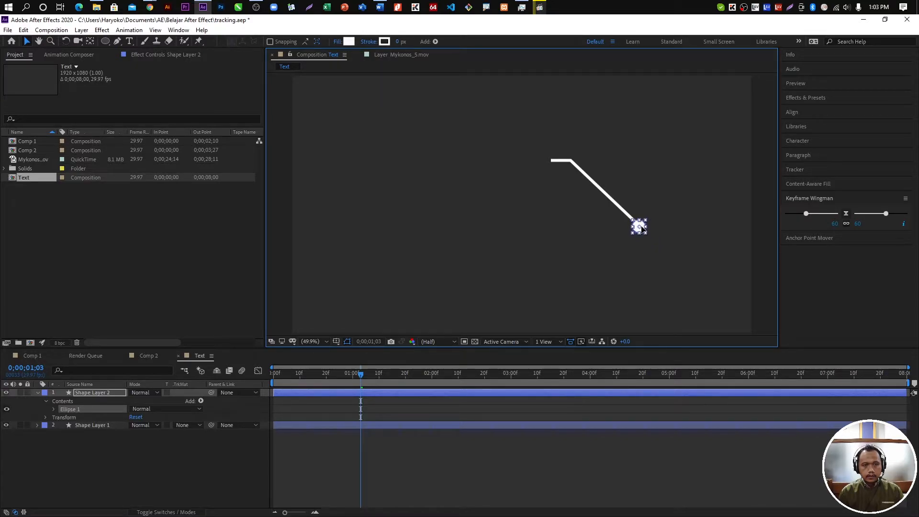
pyautogui.click(819, 239)
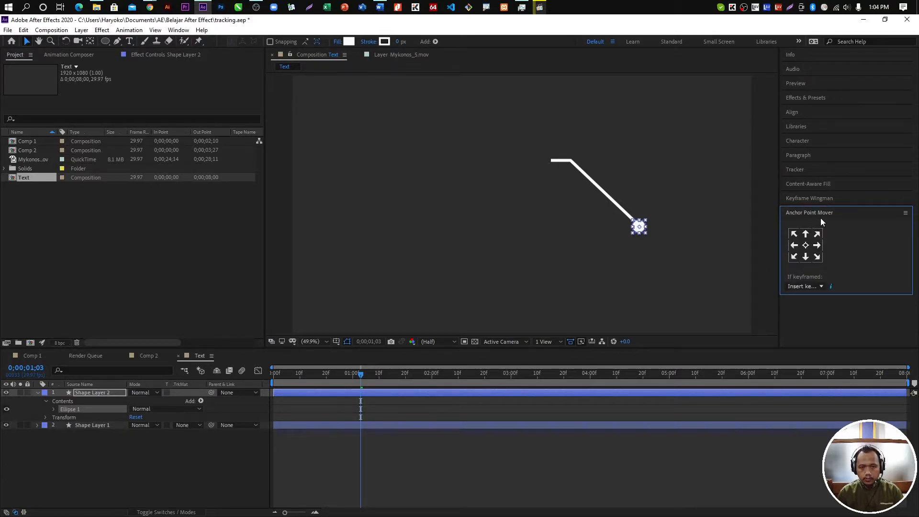
pyautogui.click(806, 246)
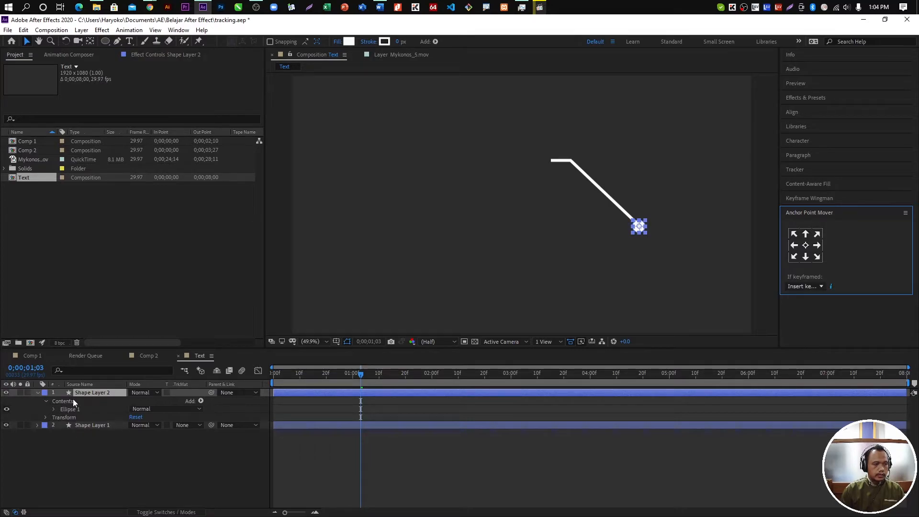
# - Keyframe the circle's Scale at 100% at 0;00;01;03 and 0% at 0 seconds, and preview the growth
pyautogui.click(46, 401)
pyautogui.click(38, 393)
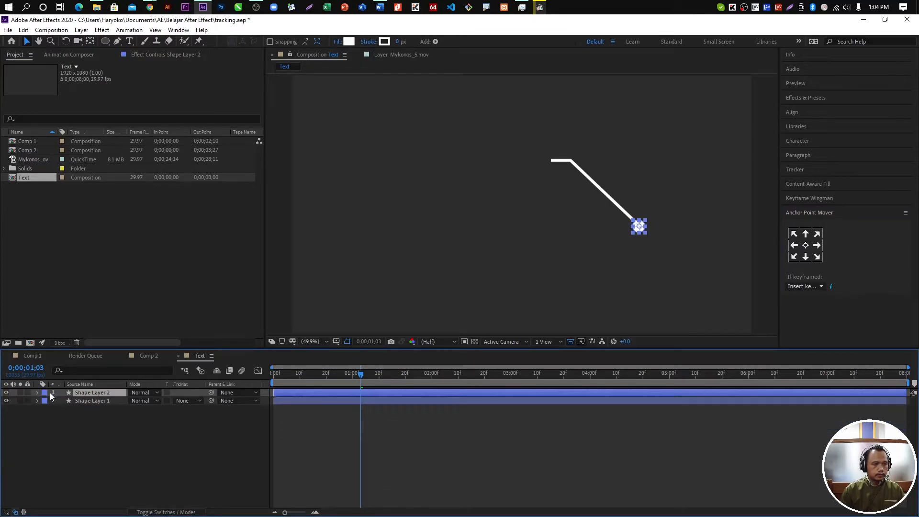
pyautogui.press('s')
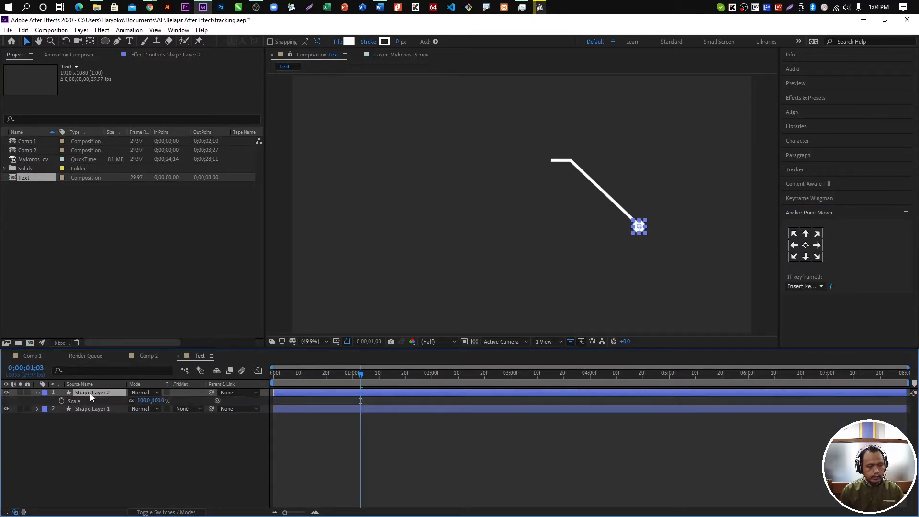
pyautogui.click(60, 401)
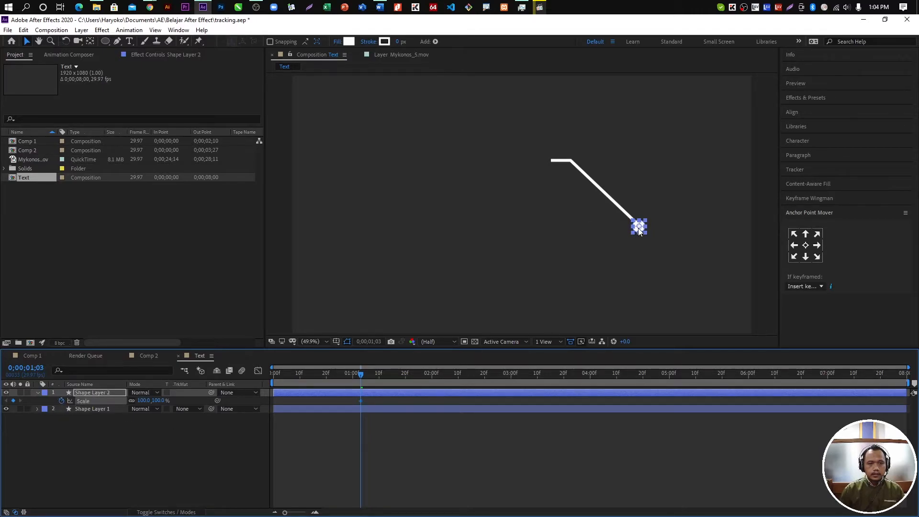
pyautogui.moveTo(360, 375); pyautogui.dragTo(266, 386)
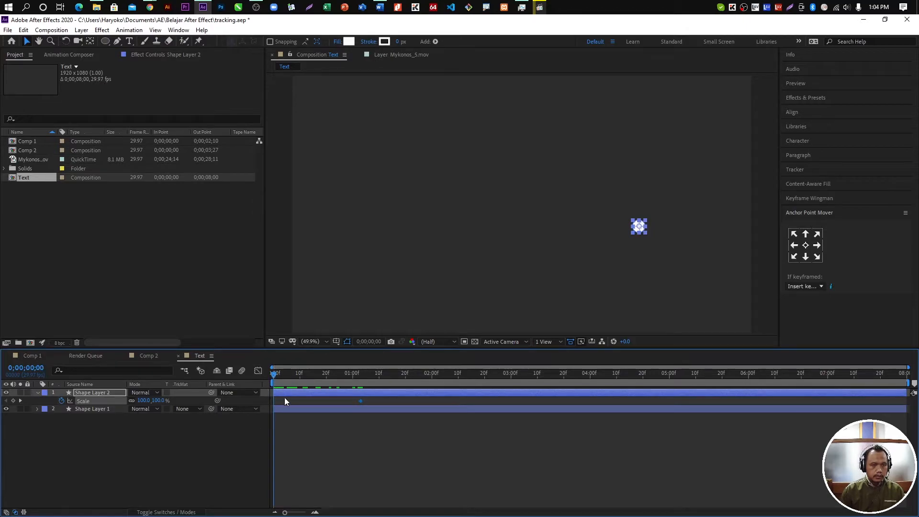
pyautogui.click(143, 400)
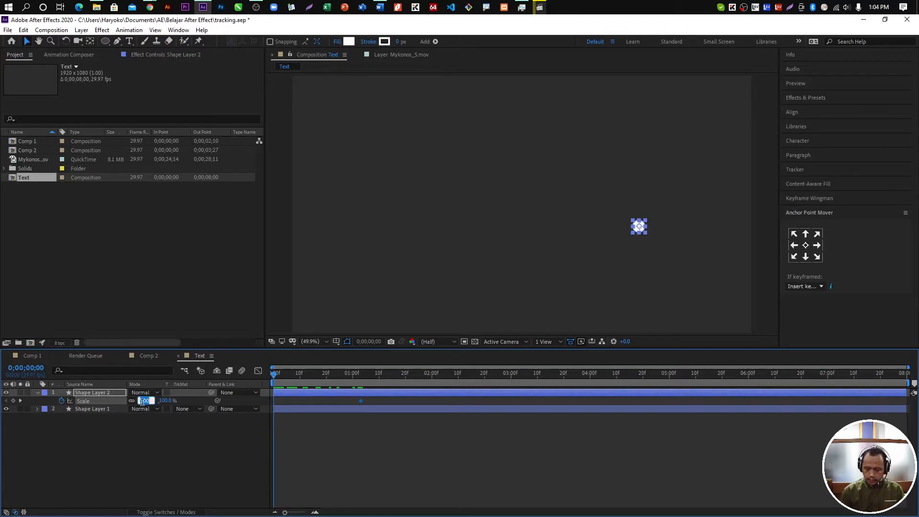
pyautogui.write('0')
pyautogui.press('Return')
pyautogui.press('space')
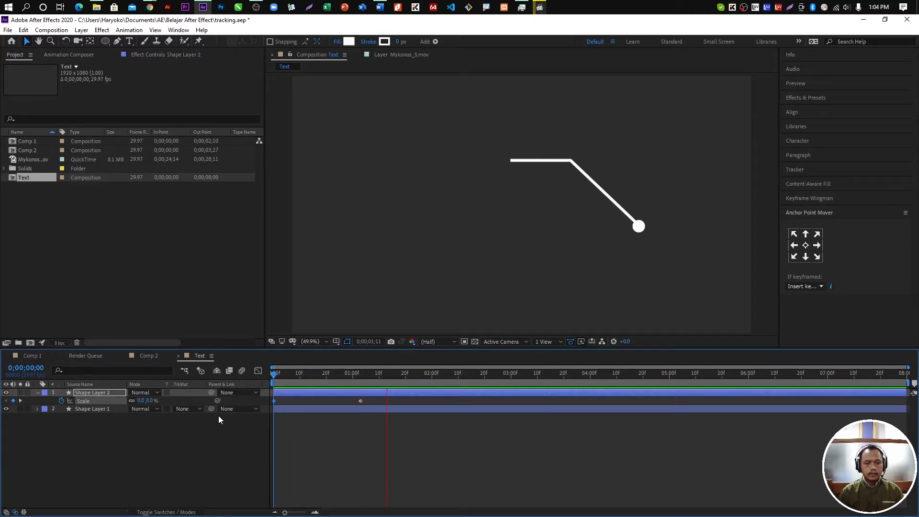
pyautogui.press('space')
# - Shift the line layer to start at the circle's ending Scale keyframe at 0;00;01;03 and preview from the beginning
pyautogui.click(280, 410)
pyautogui.moveTo(280, 410); pyautogui.dragTo(366, 407)
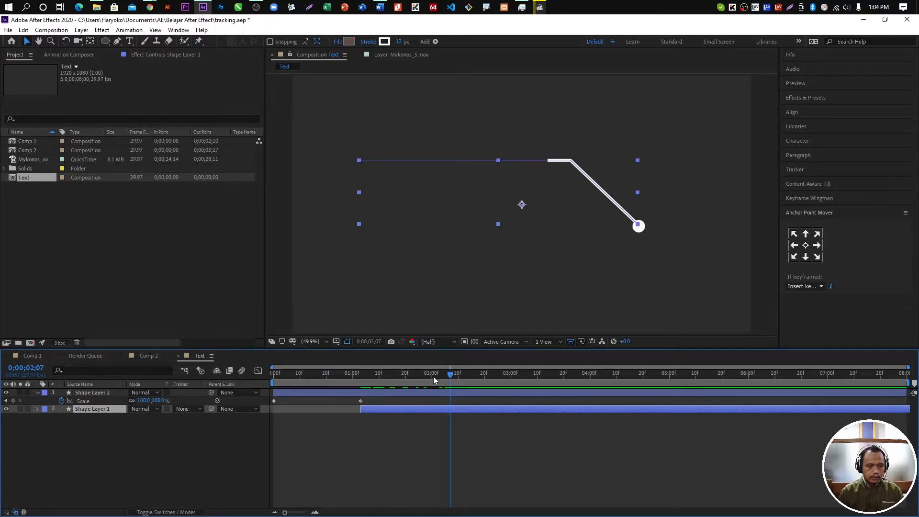
pyautogui.moveTo(450, 375); pyautogui.dragTo(259, 392)
pyautogui.press('space')
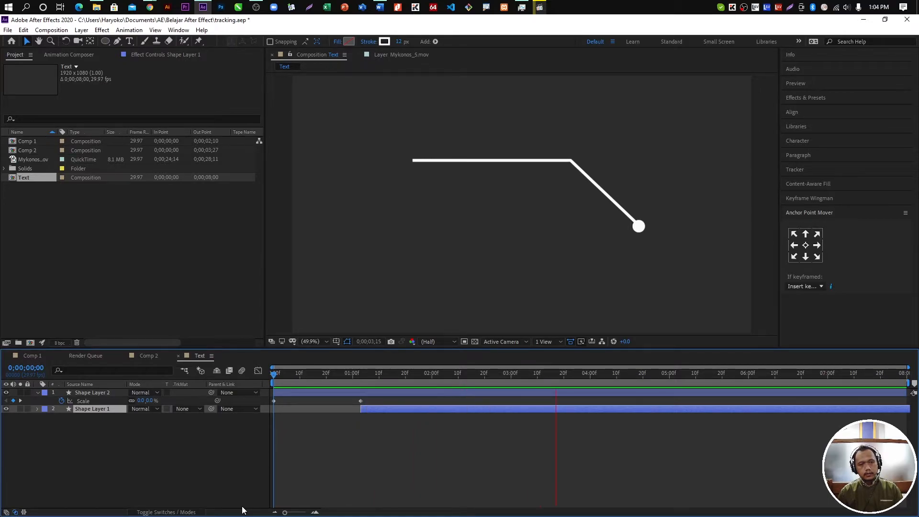
pyautogui.press('space')
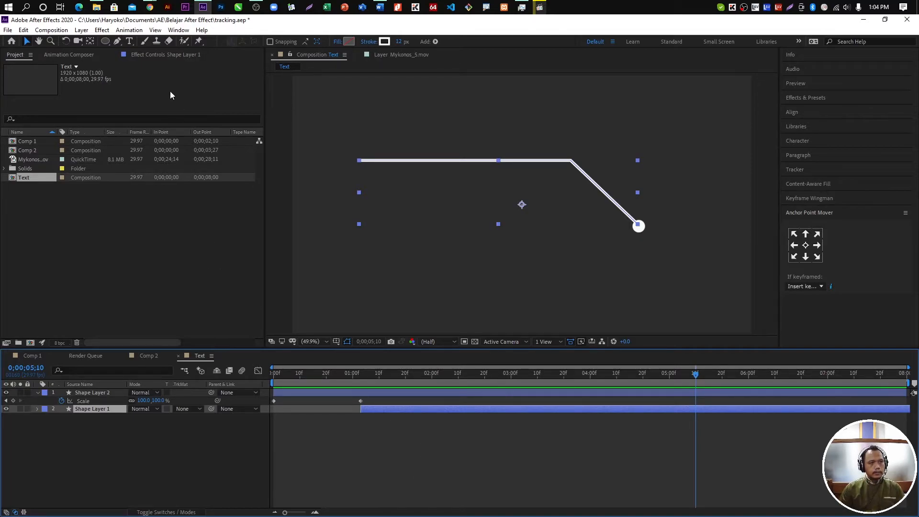
# - Add the text KAPAL PESIAR above the line's horizontal part and try to set its font size to 127 px
pyautogui.click(129, 42)
pyautogui.click(368, 111)
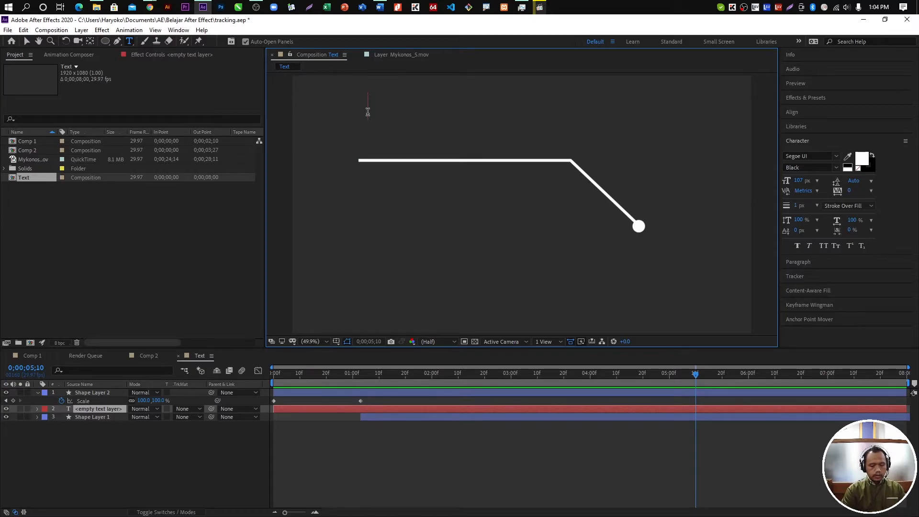
pyautogui.write('KAPAL')
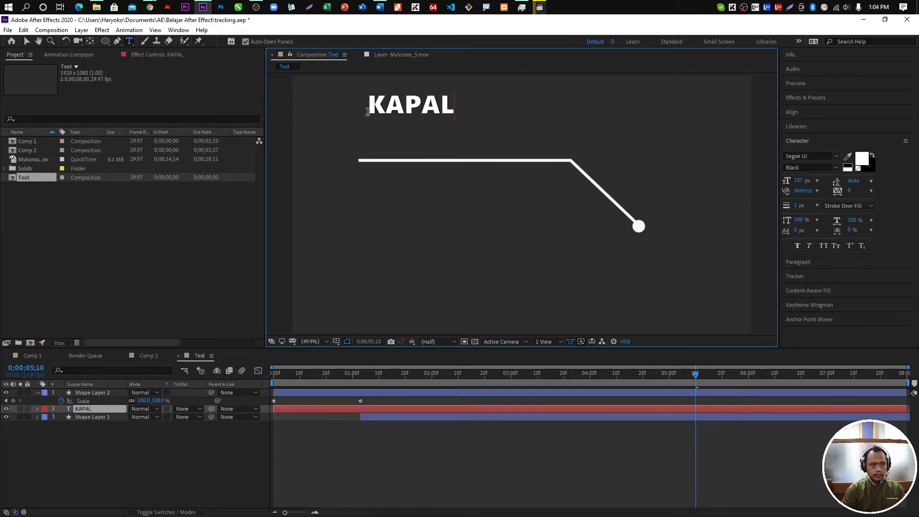
pyautogui.write(' PESIAR')
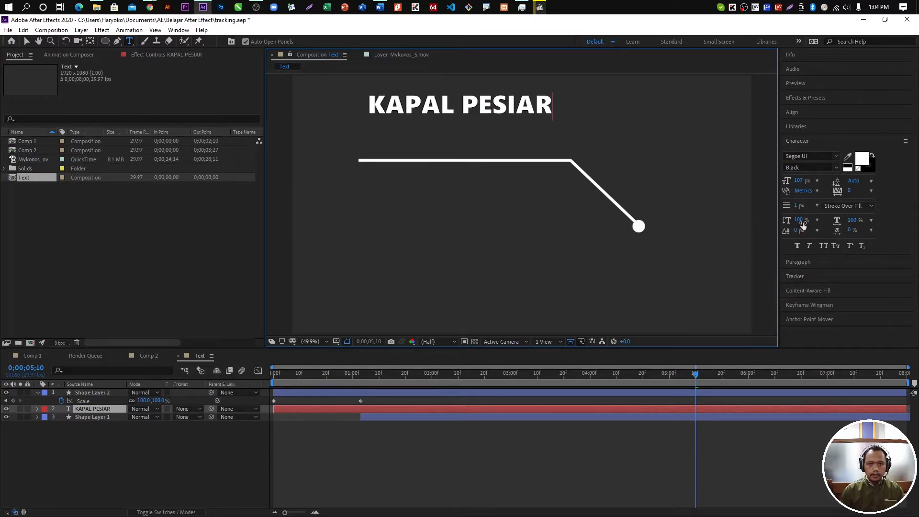
pyautogui.moveTo(798, 182); pyautogui.dragTo(803, 186)
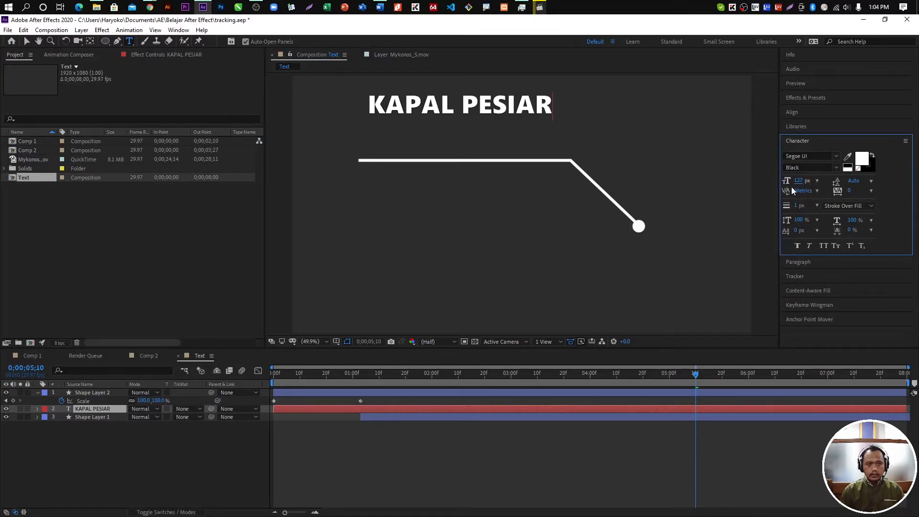
# - Scale the KAPAL PESIAR text up slightly and place it just above the line's horizontal part
pyautogui.click(27, 41)
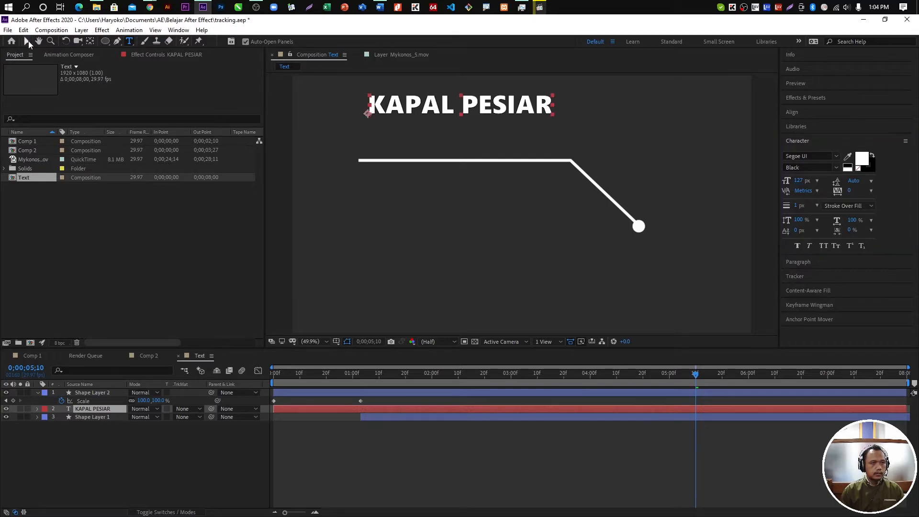
pyautogui.moveTo(554, 116); pyautogui.dragTo(568, 124)
pyautogui.press('capslock')
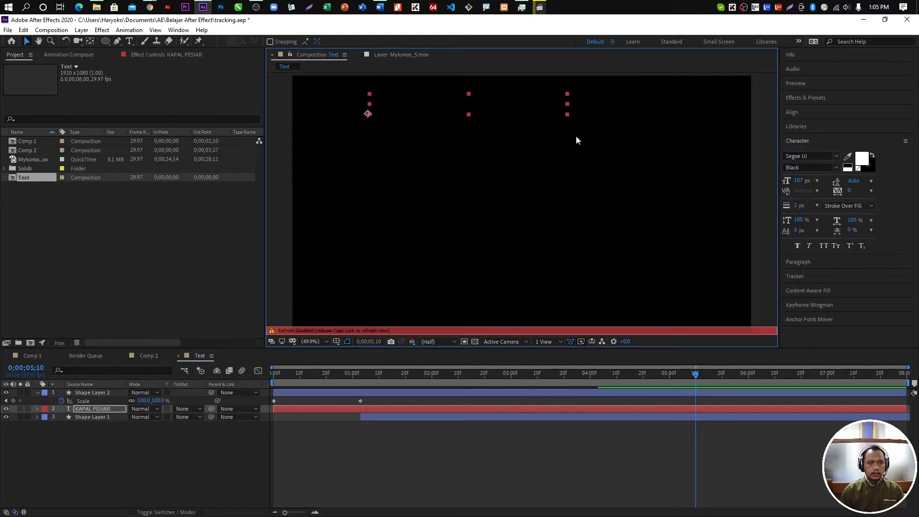
pyautogui.press('capslock')
pyautogui.moveTo(509, 107); pyautogui.dragTo(507, 138)
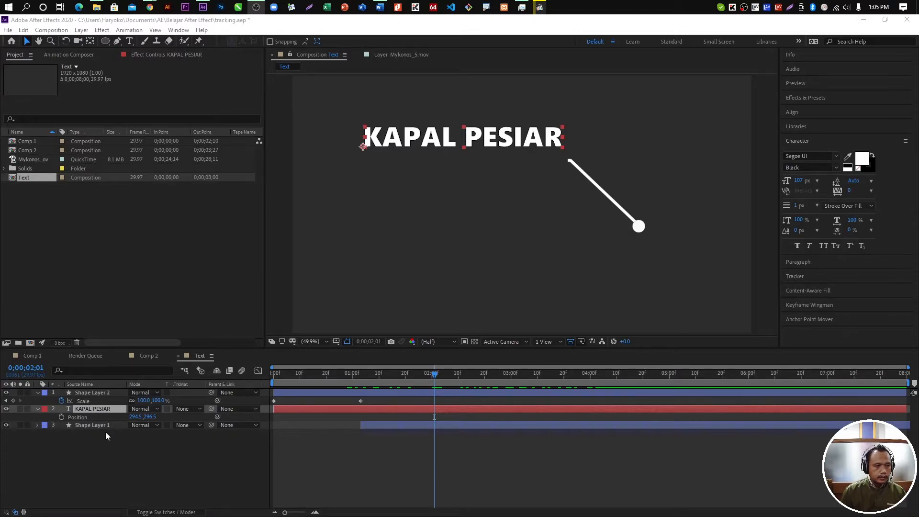
# - Keyframe the KAPAL PESIAR title's Position at 0;00;02;01, and at 0 seconds move it straight down to a Y value of about 595
pyautogui.click(61, 417)
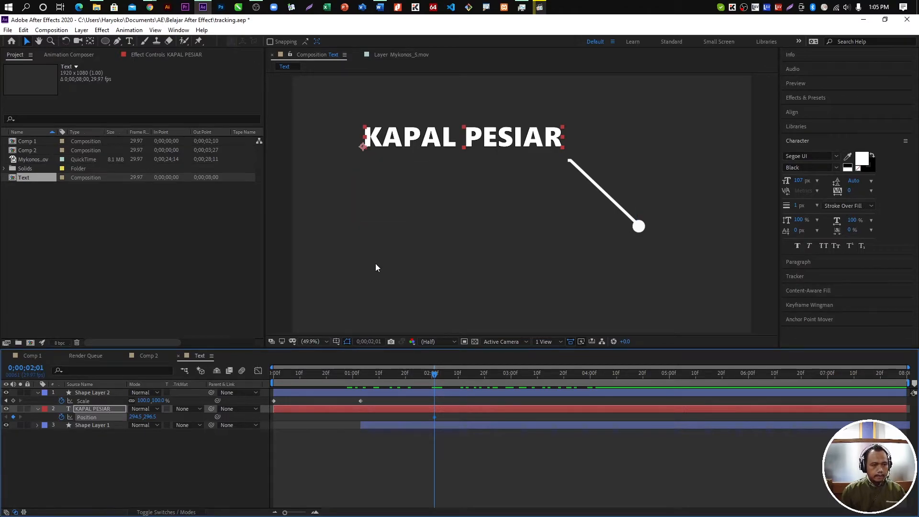
pyautogui.moveTo(434, 373); pyautogui.dragTo(263, 399)
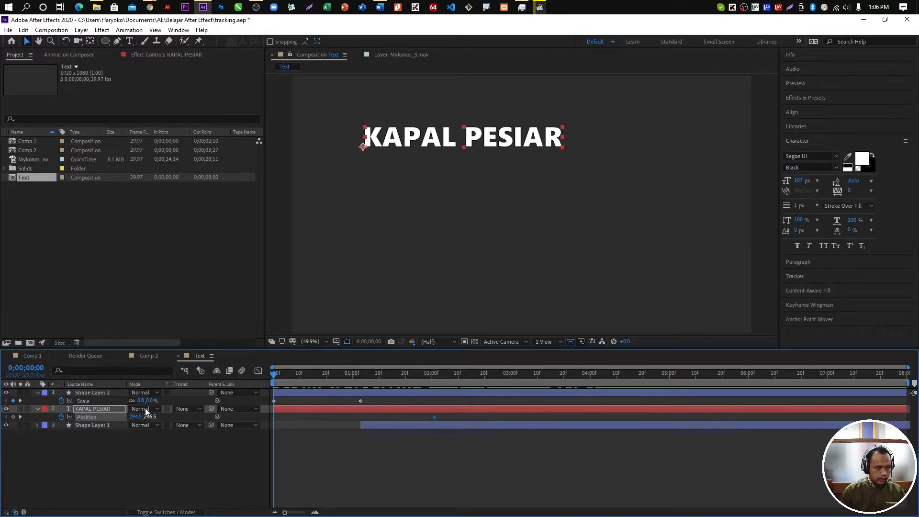
pyautogui.moveTo(373, 144); pyautogui.dragTo(373, 216)
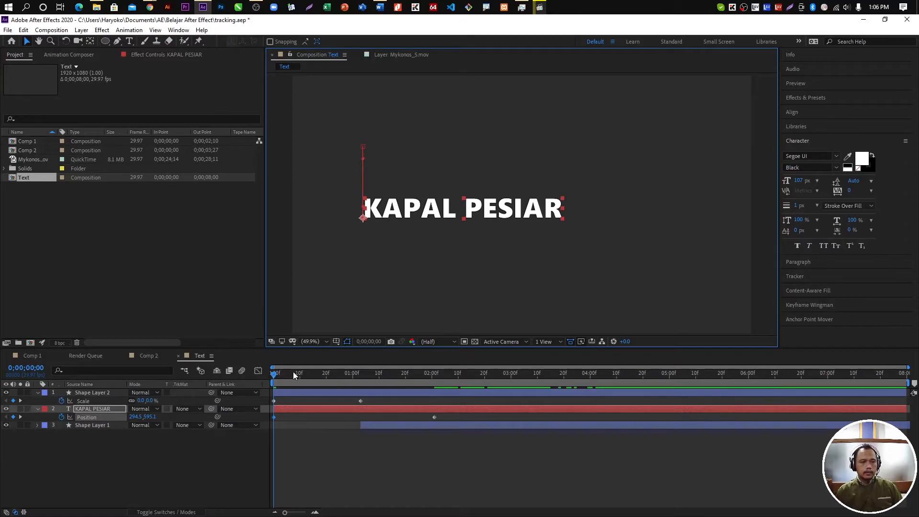
# - At 0;00;02;01, draw a white rectangle that fully covers the KAPAL PESIAR title as a new shape layer
pyautogui.moveTo(275, 378); pyautogui.dragTo(432, 386)
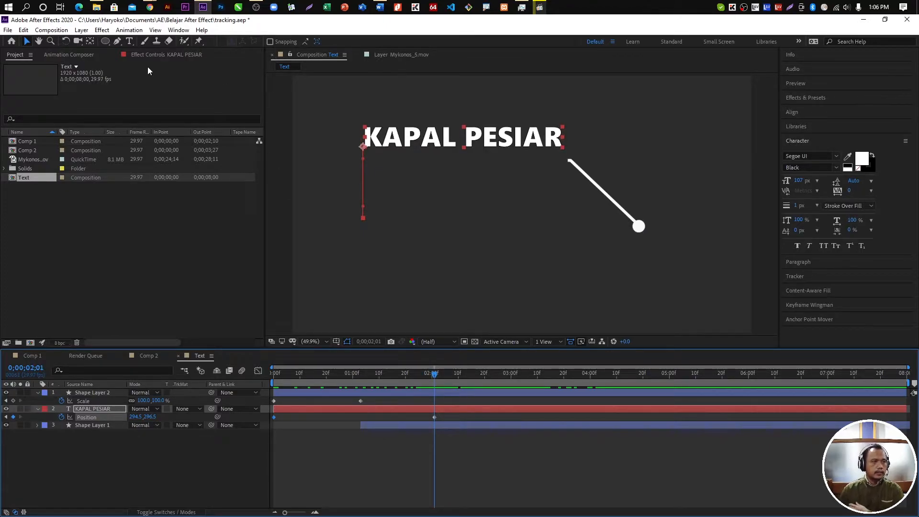
pyautogui.moveTo(104, 44); pyautogui.dragTo(129, 52)
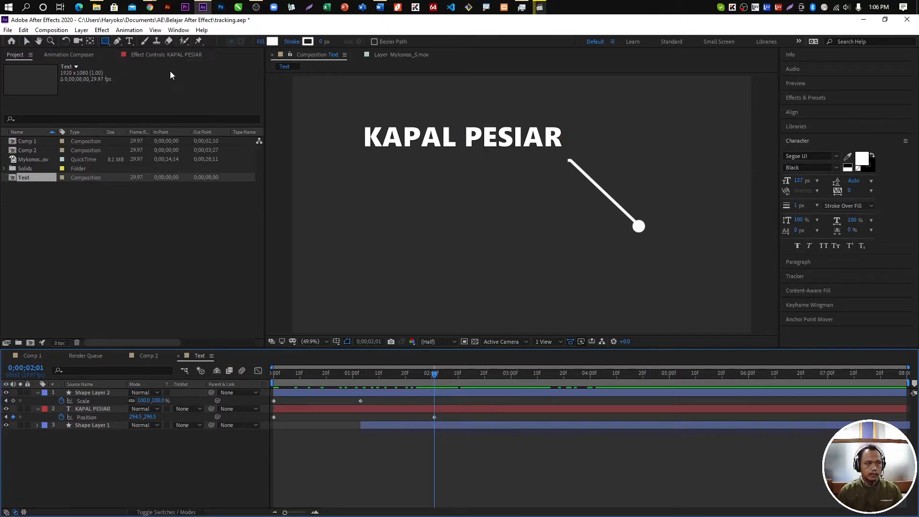
pyautogui.moveTo(358, 120); pyautogui.dragTo(569, 153)
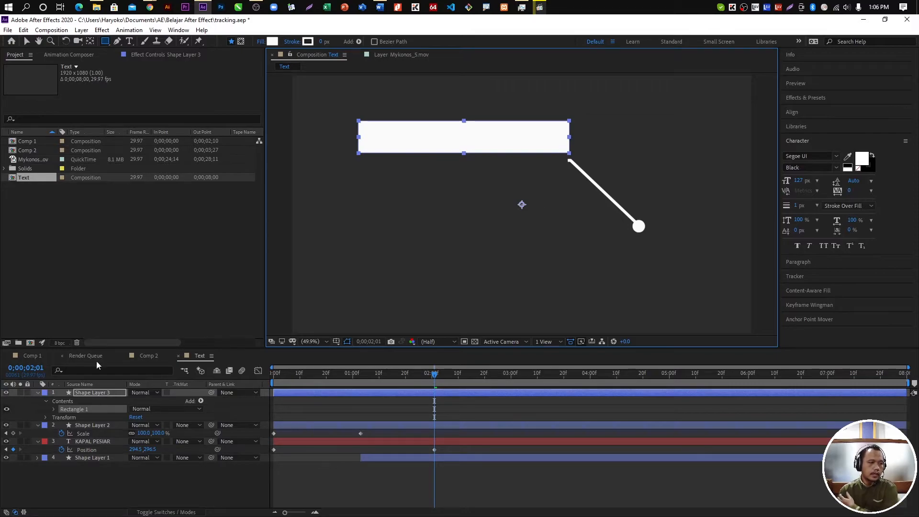
# - Place the KAPAL PESIAR layer directly beneath the rectangle layer, set its track matte to Alpha Matte "Shape Layer 3", and preview from the beginning
pyautogui.click(156, 513)
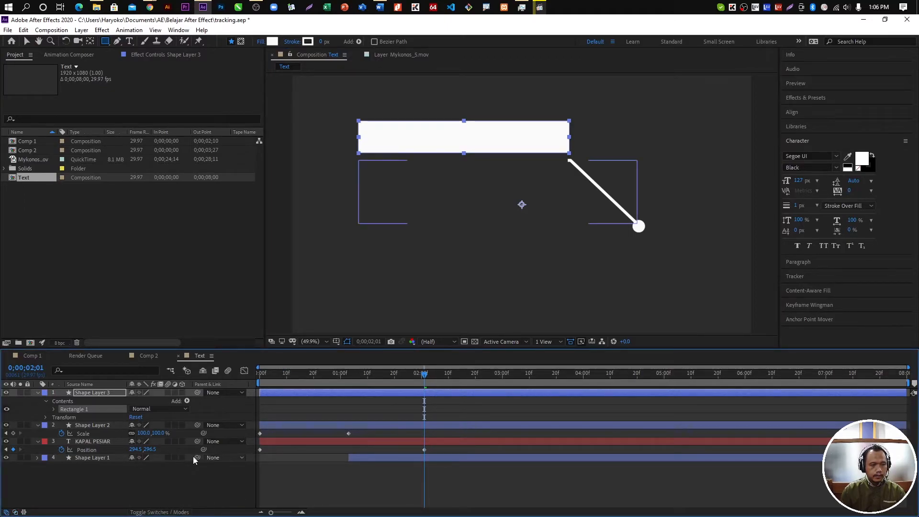
pyautogui.click(231, 442)
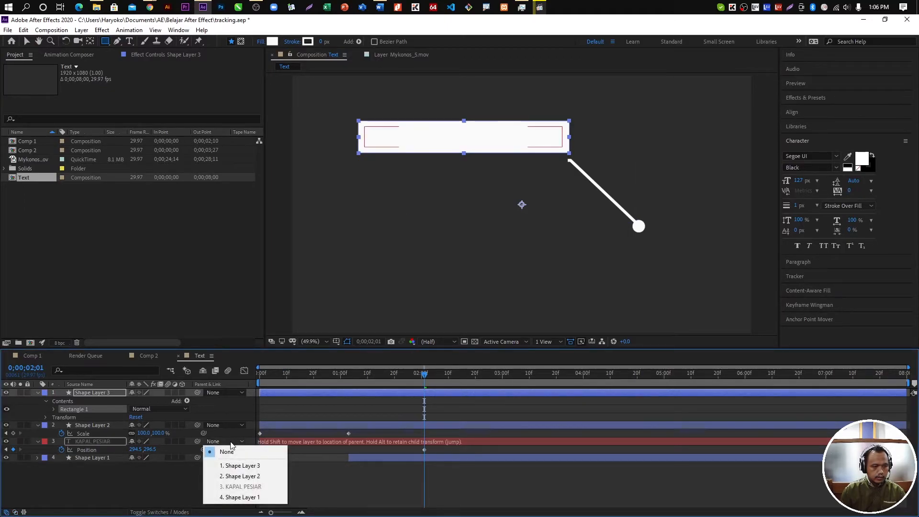
pyautogui.click(101, 459)
pyautogui.moveTo(88, 440); pyautogui.dragTo(88, 419)
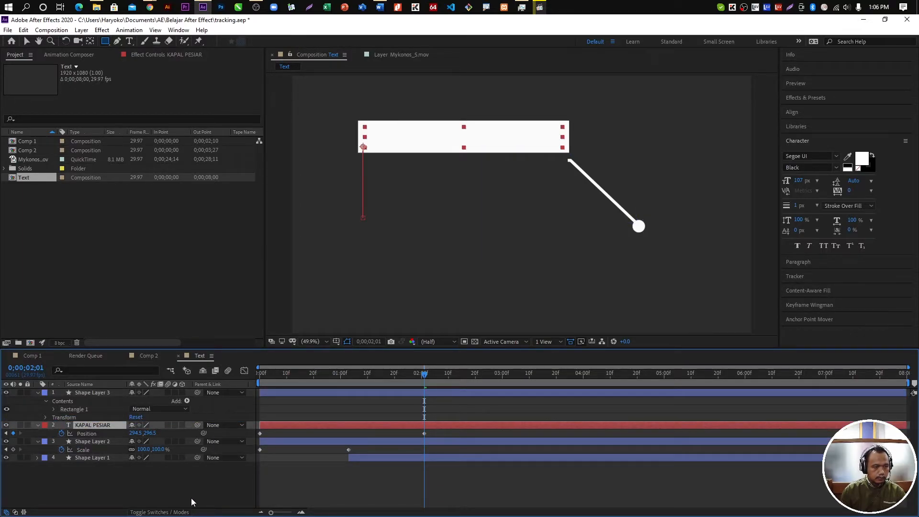
pyautogui.click(162, 512)
pyautogui.click(200, 425)
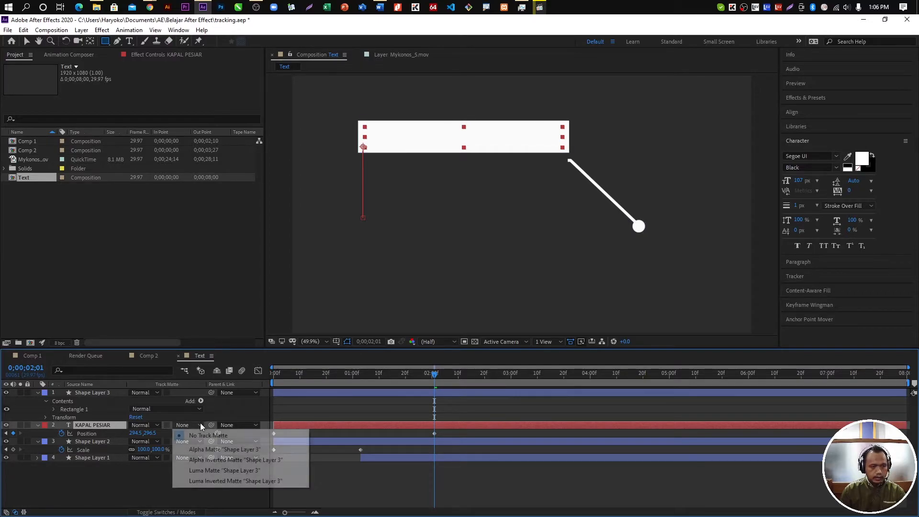
pyautogui.click(205, 450)
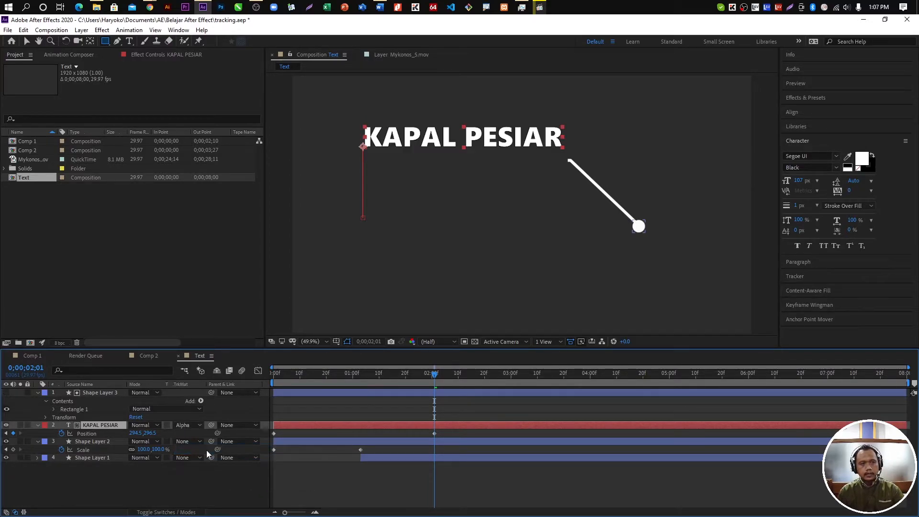
pyautogui.moveTo(432, 376); pyautogui.dragTo(248, 382)
pyautogui.press('space')
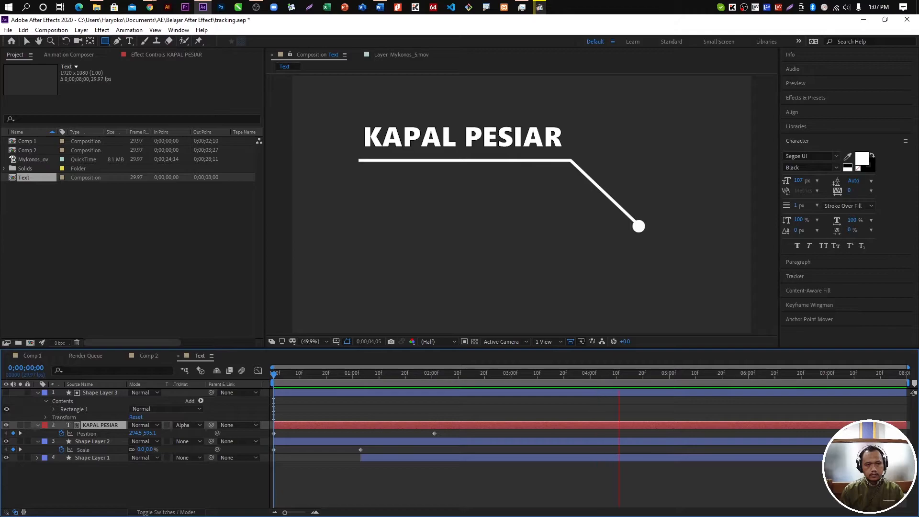
pyautogui.press('space')
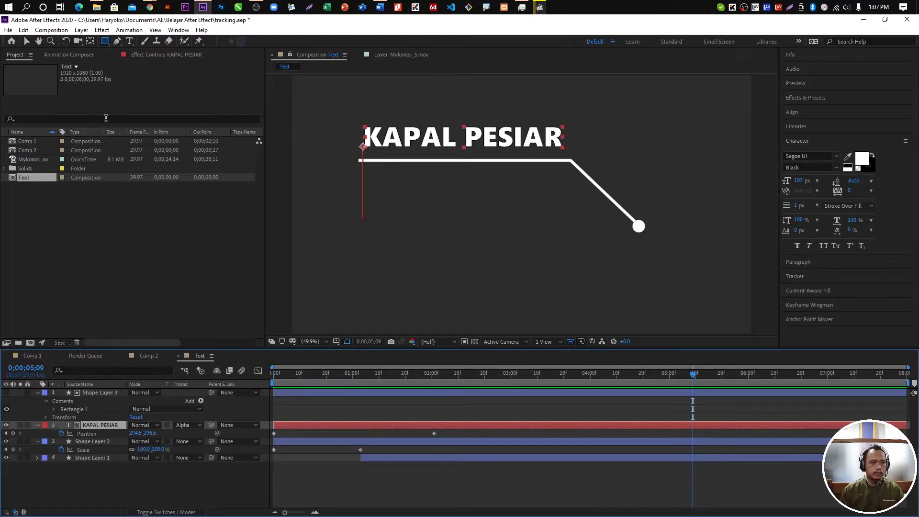
# - Set the Text composition's duration to 0;00;05;00
pyautogui.click(51, 30)
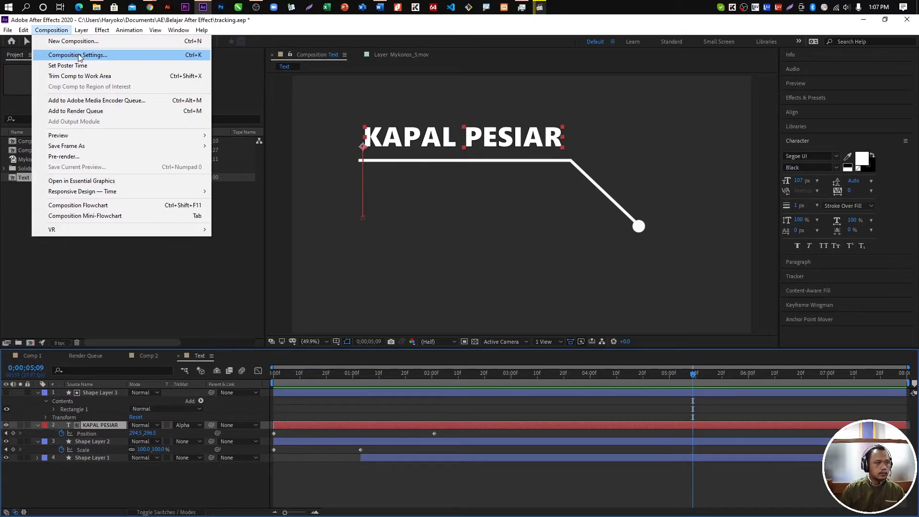
pyautogui.click(80, 55)
pyautogui.click(397, 305)
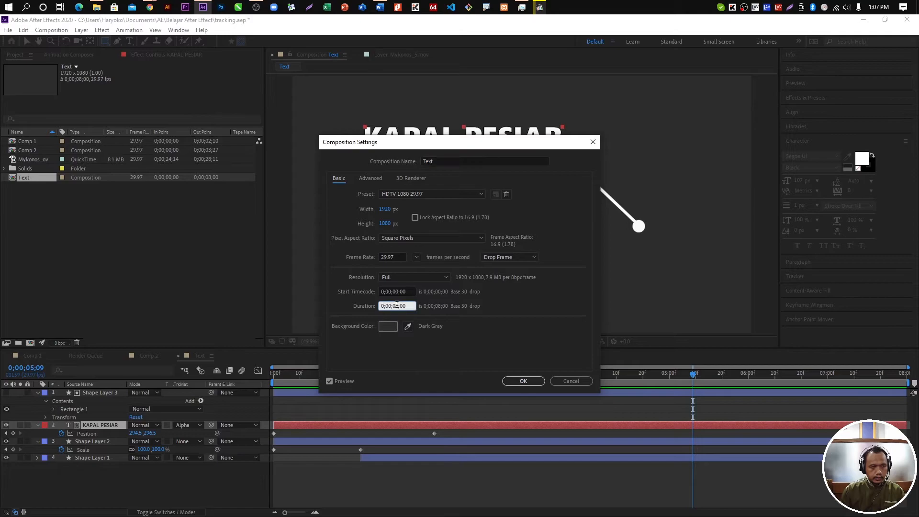
pyautogui.write('5')
pyautogui.press('Return')
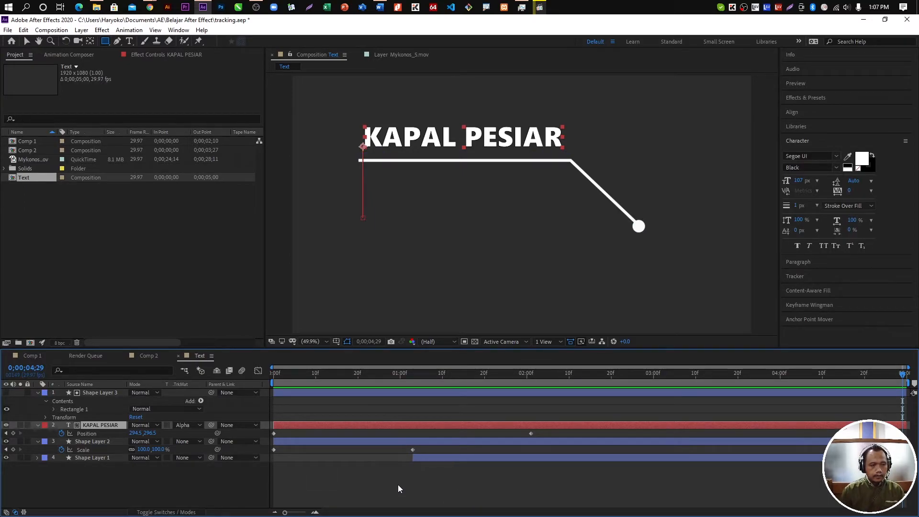
# - Ease both of the circle's Scale keyframes with Keyframe Wingman at about 65
pyautogui.moveTo(434, 482); pyautogui.dragTo(263, 438)
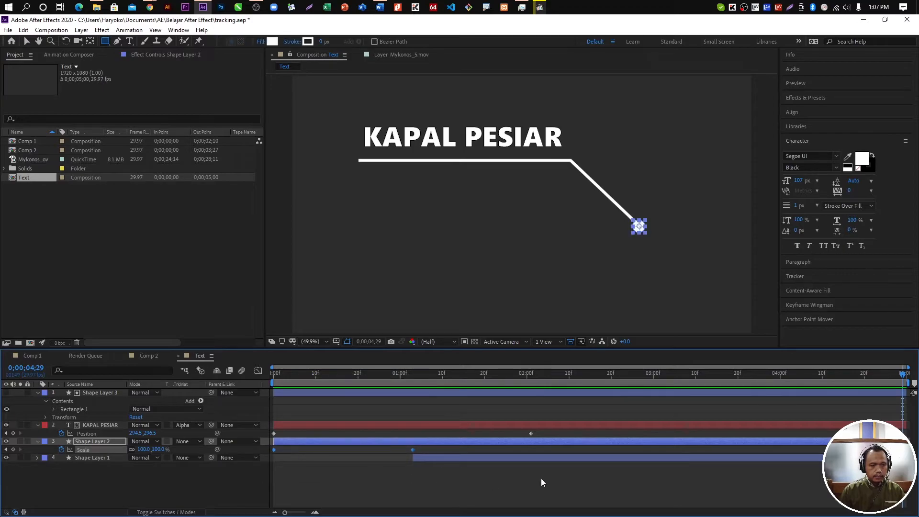
pyautogui.click(821, 304)
pyautogui.moveTo(838, 214); pyautogui.dragTo(804, 216)
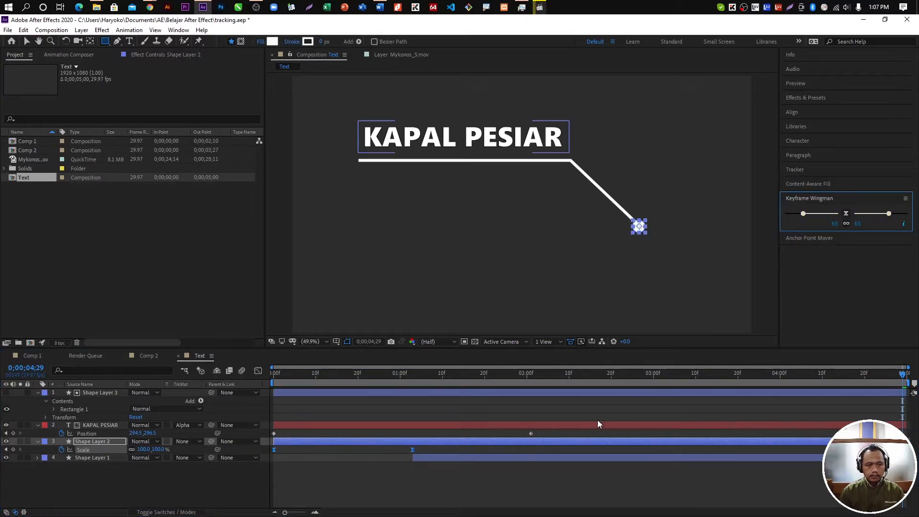
# - Ease both Position keyframes of the KAPAL PESIAR title with Keyframe Wingman at 64 and preview the animation
pyautogui.moveTo(573, 421); pyautogui.dragTo(287, 437)
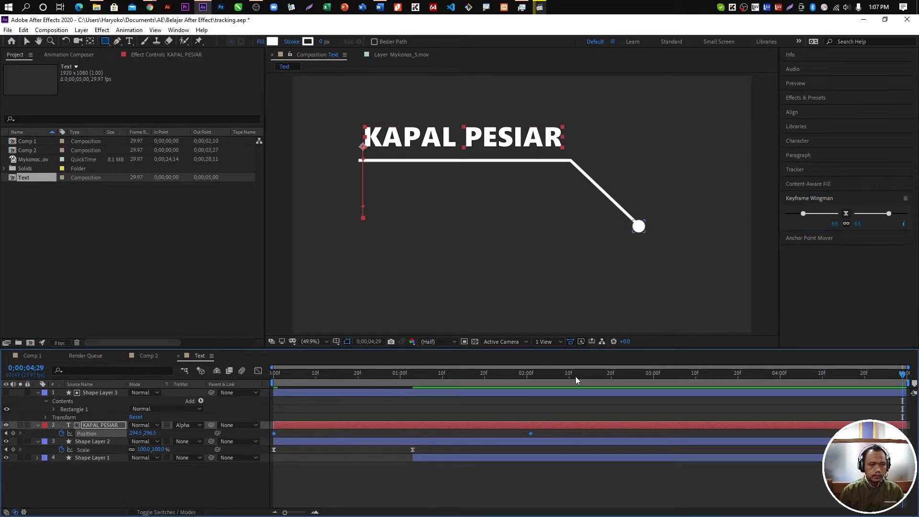
pyautogui.click(804, 214)
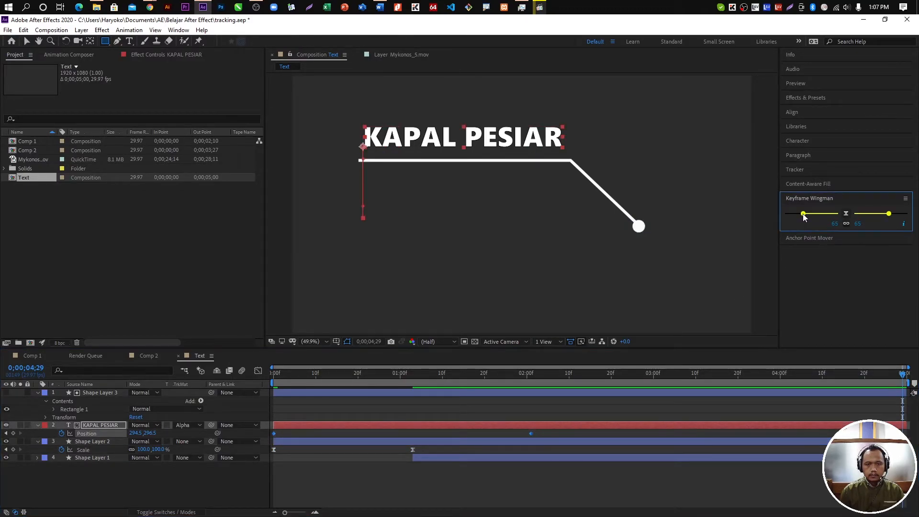
pyautogui.moveTo(804, 213); pyautogui.dragTo(805, 215)
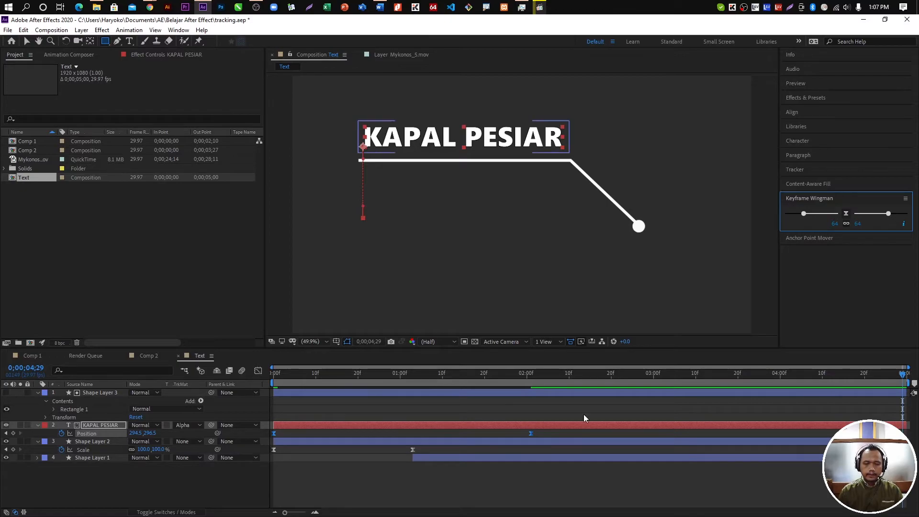
pyautogui.click(333, 412)
pyautogui.press('space')
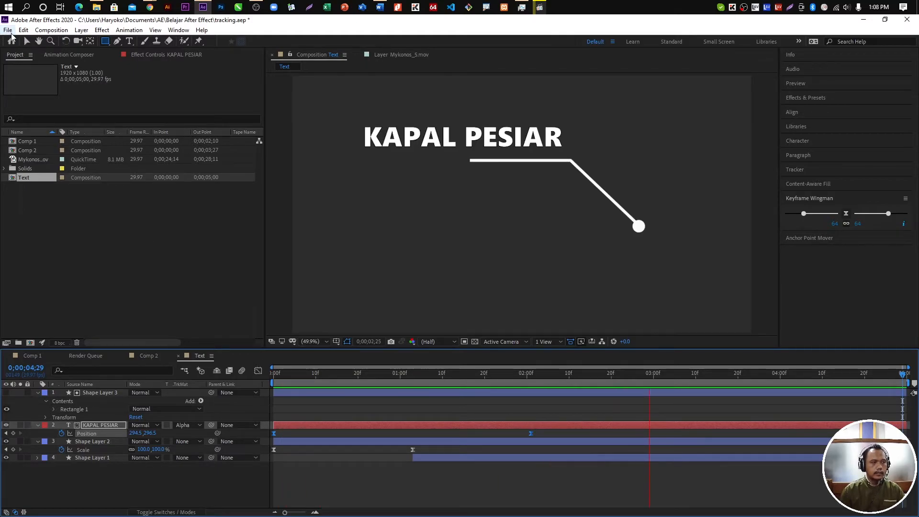
# - Create a new composition named Tracking with the HDTV 1080 29.97 preset and a duration of 0;00;17;00
pyautogui.hotkey('ctrl', 'n')
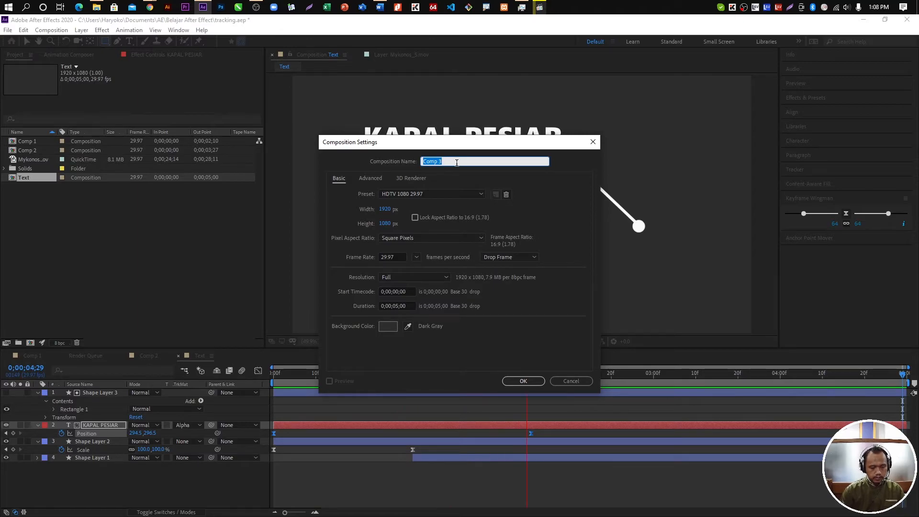
pyautogui.write('M')
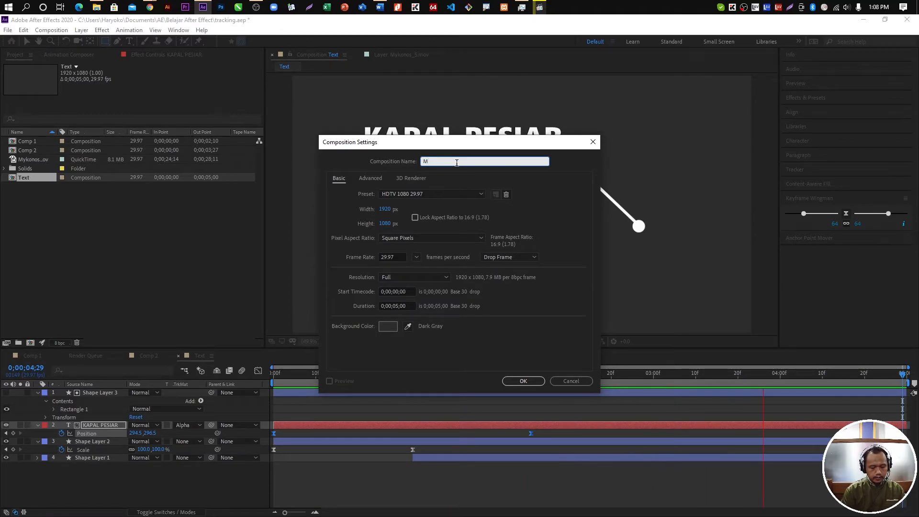
pyautogui.write('Trackh')
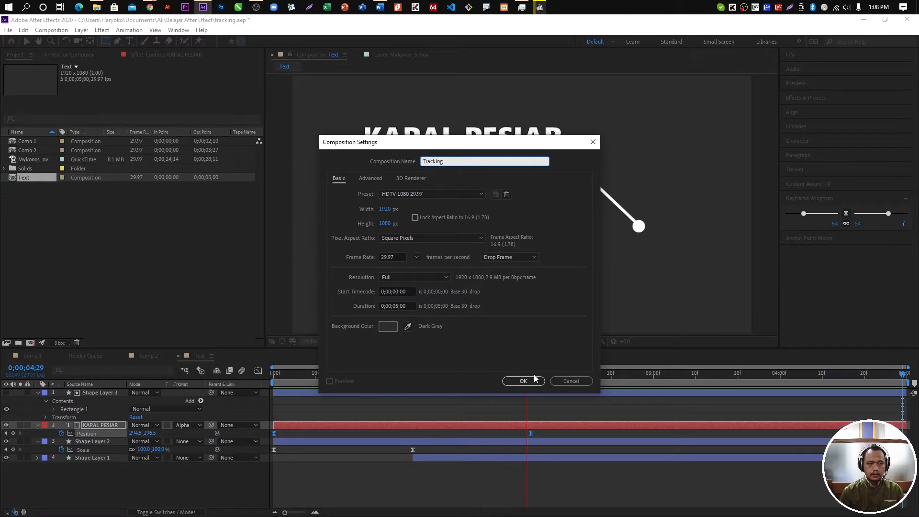
pyautogui.click(397, 305)
pyautogui.press('BackSpace')
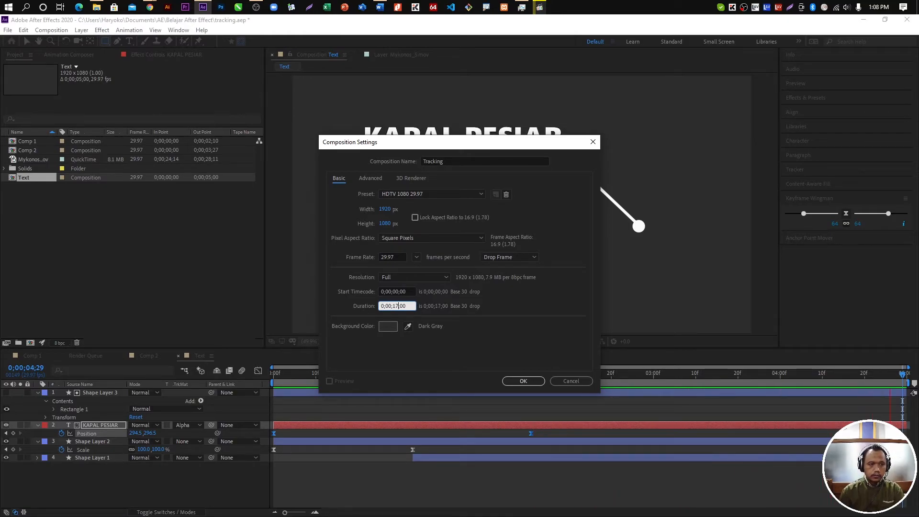
pyautogui.click(523, 381)
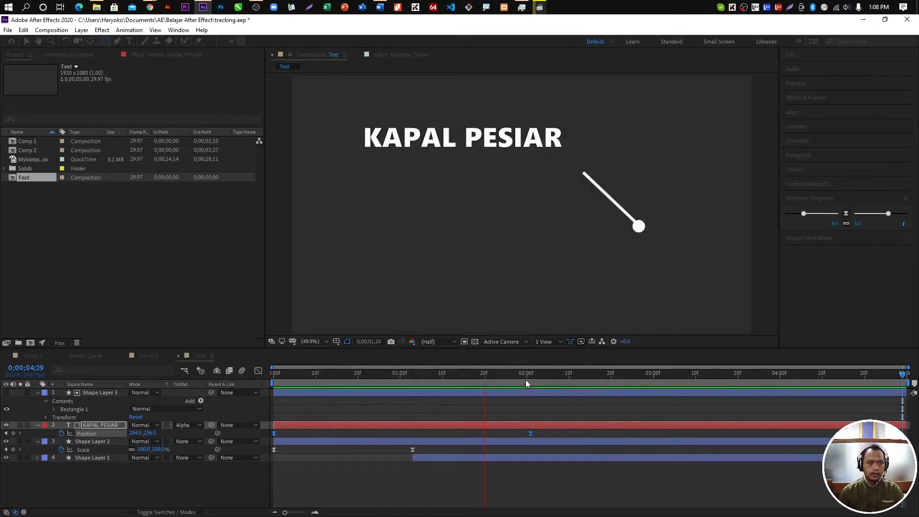
# - Add the Mykonos_5.mov footage to the Tracking composition and preview it to the end of the clip
pyautogui.click(47, 162)
pyautogui.moveTo(36, 160); pyautogui.dragTo(113, 398)
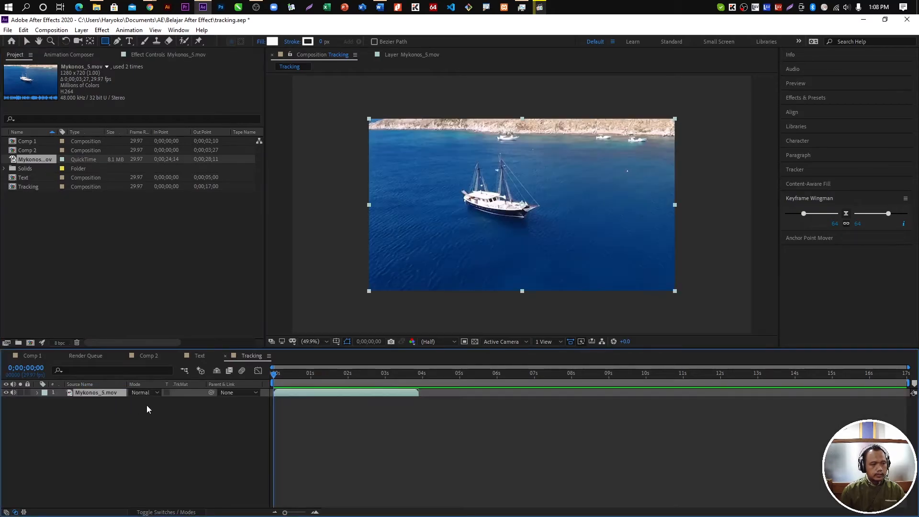
pyautogui.press('space')
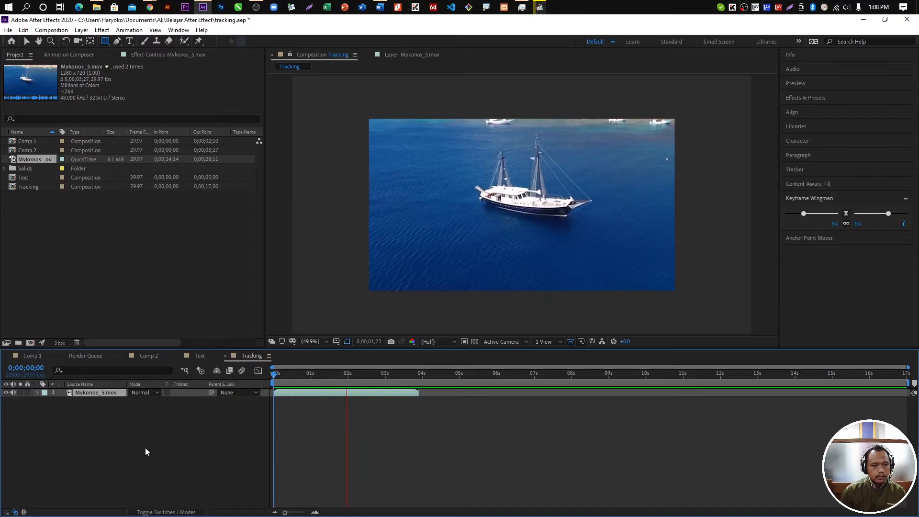
pyautogui.press('space')
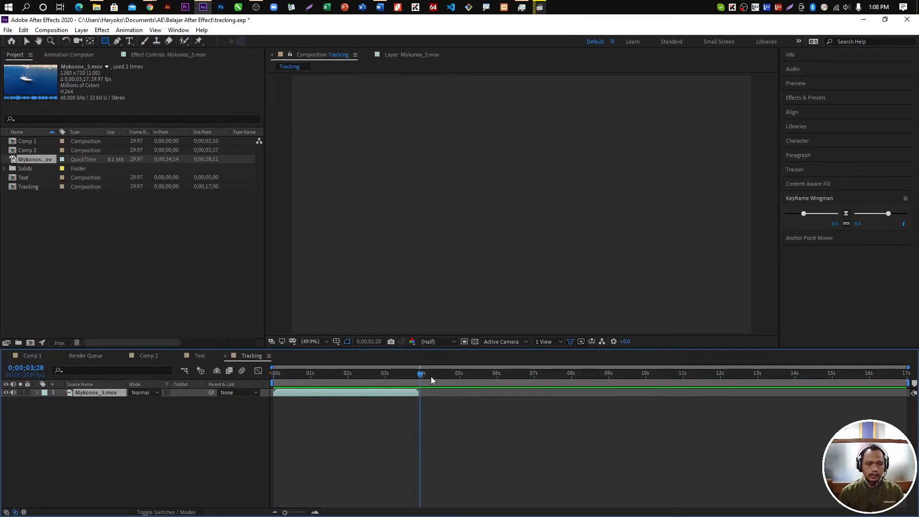
# - Set the Tracking composition's duration to 0;00;04;00
pyautogui.click(51, 30)
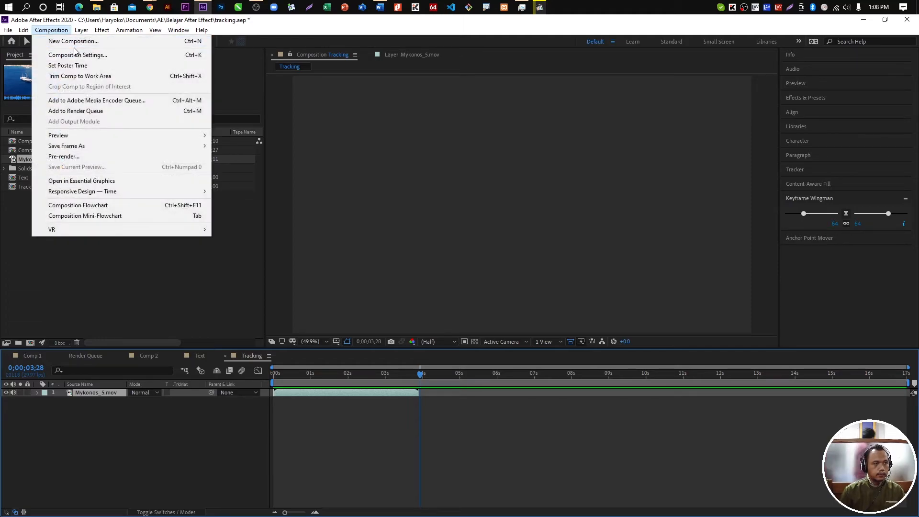
pyautogui.click(82, 55)
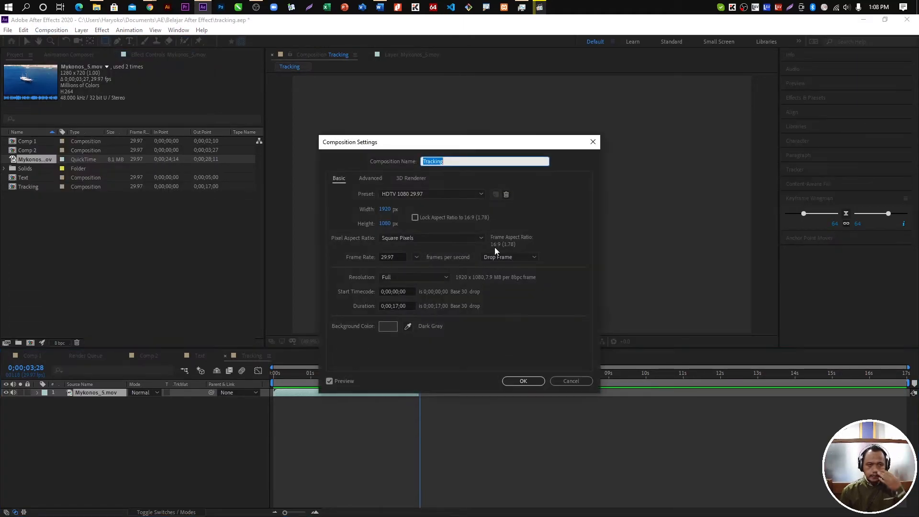
pyautogui.click(394, 305)
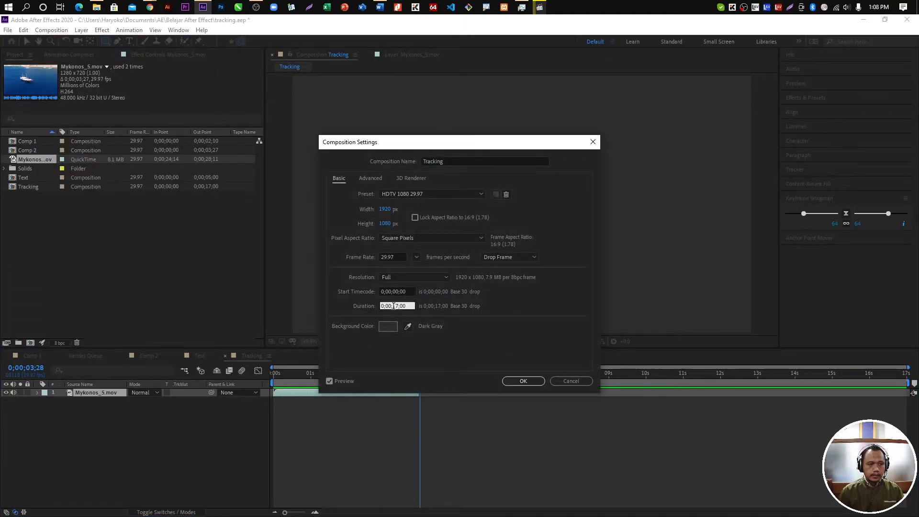
pyautogui.write('04')
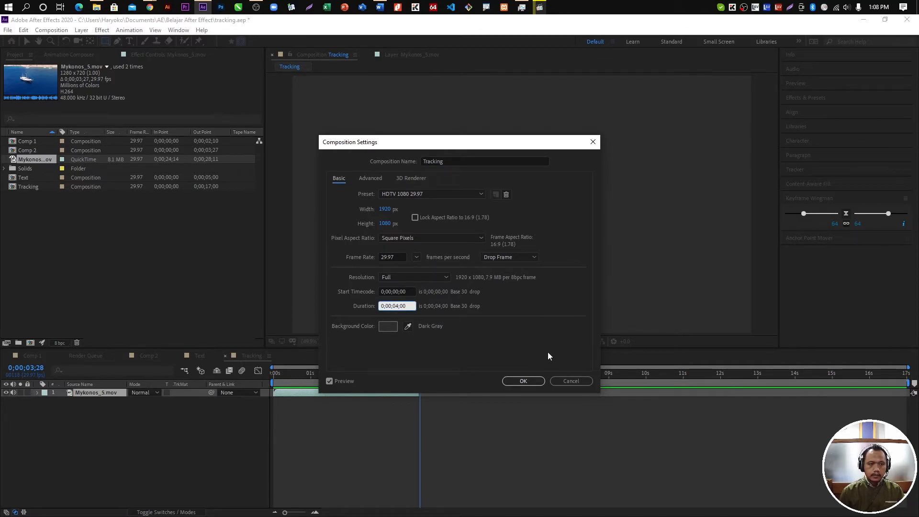
pyautogui.click(529, 382)
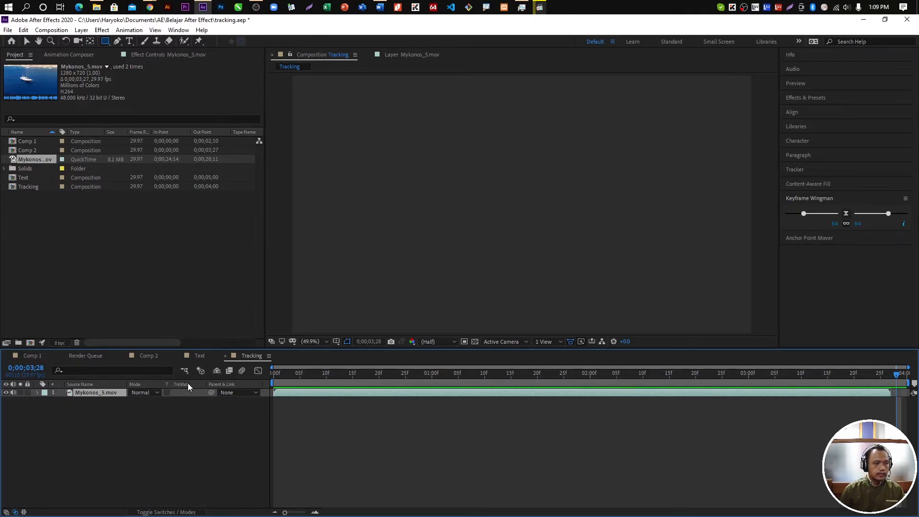
# - Preview the Tracking composition and return the playhead to its first frame
pyautogui.press('space')
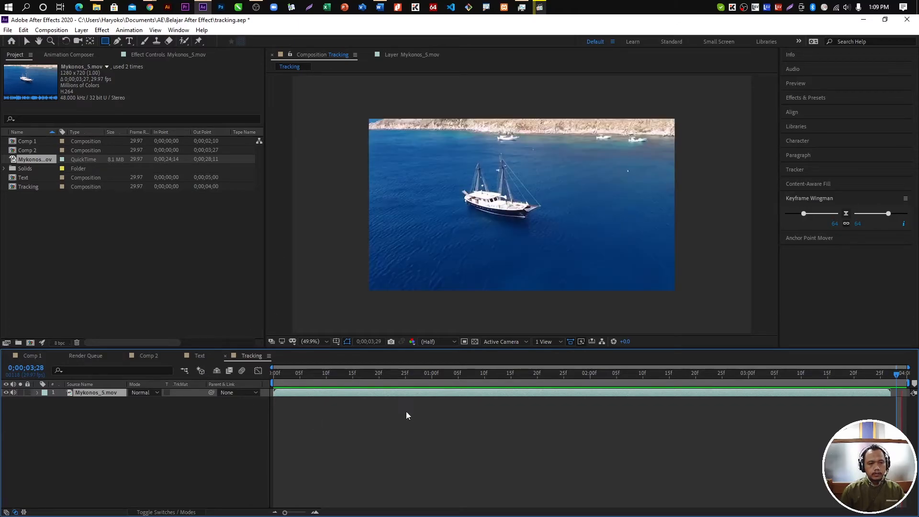
pyautogui.press('space')
pyautogui.press('Home')
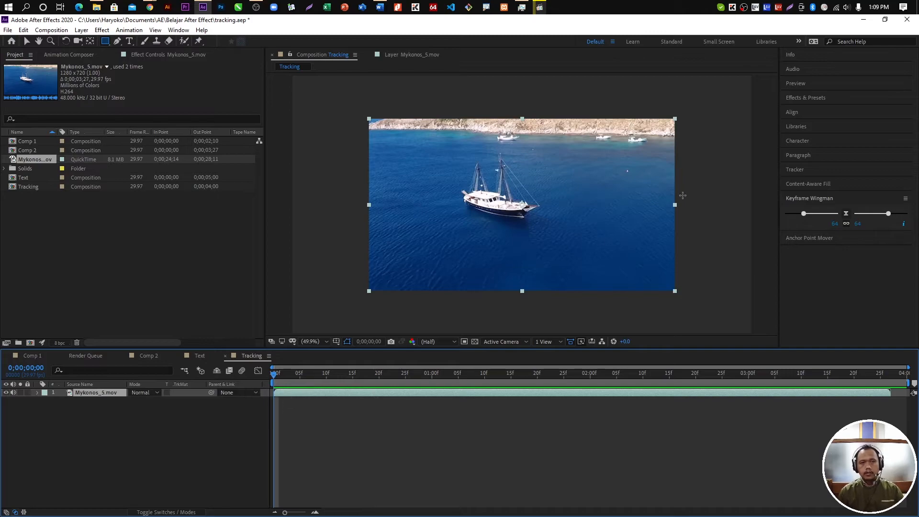
# - Scale up the Mykonos_5.mov footage so it fills the Tracking composition frame, and fit the composition in the viewer
pyautogui.scroll(-2, 539, 246)
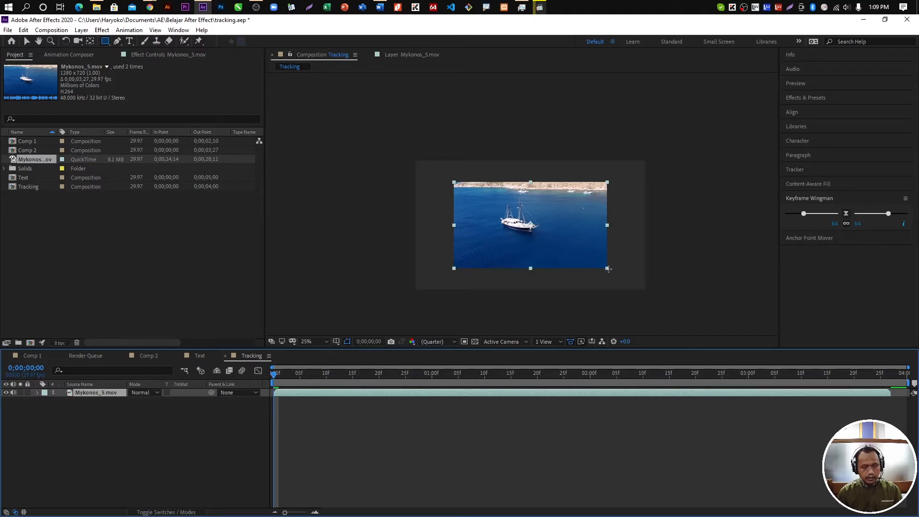
pyautogui.moveTo(608, 270); pyautogui.dragTo(613, 273)
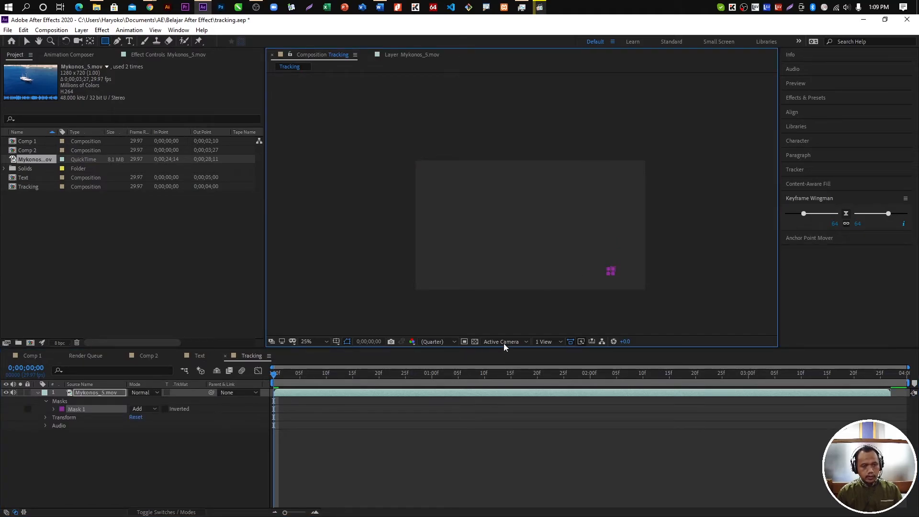
pyautogui.hotkey('ctrl', 'z')
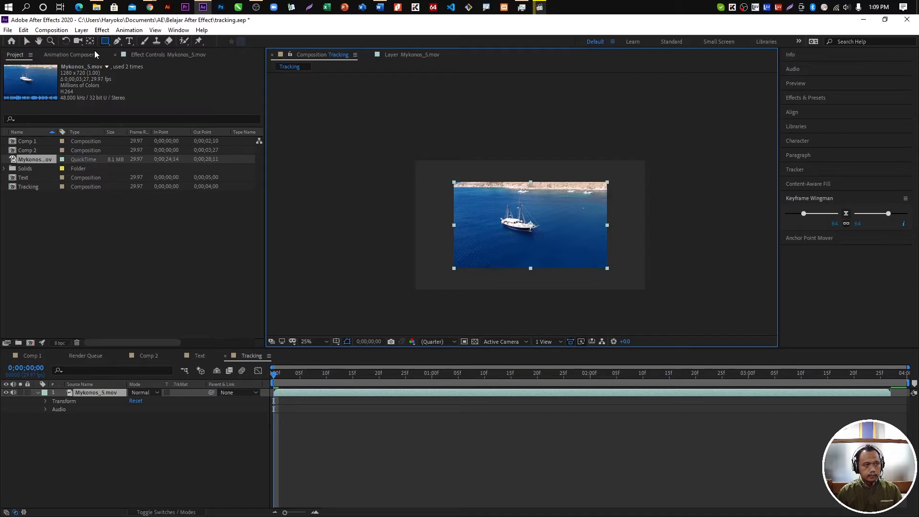
pyautogui.click(27, 41)
pyautogui.moveTo(606, 272); pyautogui.dragTo(659, 294)
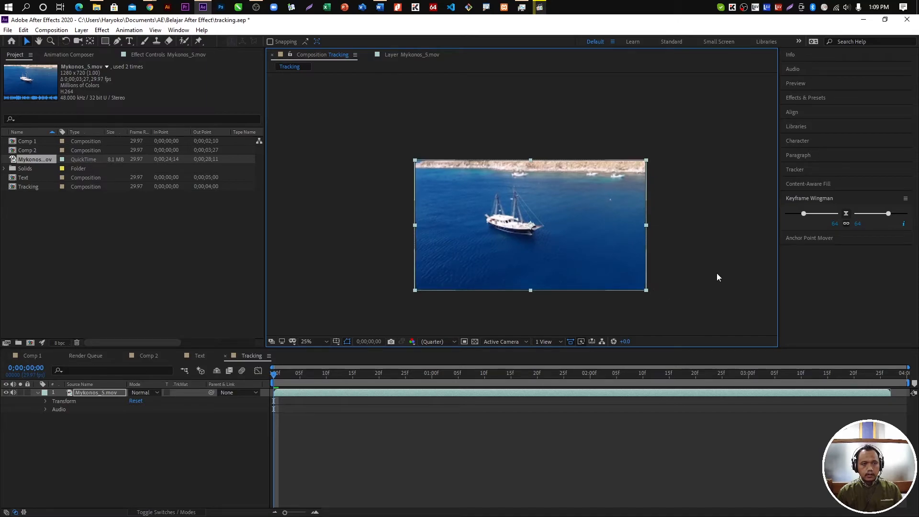
pyautogui.click(323, 341)
pyautogui.click(322, 181)
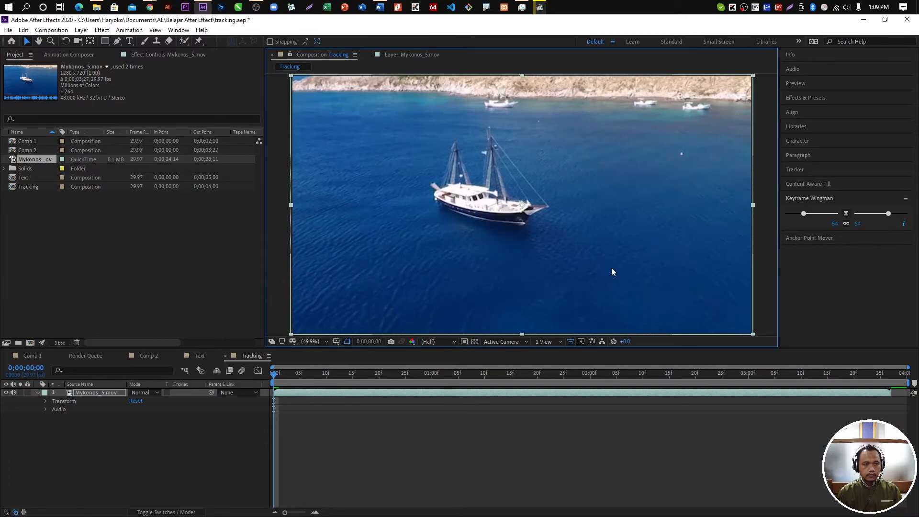
# - Open the Tracker and start Track Motion on the Mykonos_5.mov layer
pyautogui.click(813, 173)
pyautogui.click(188, 33)
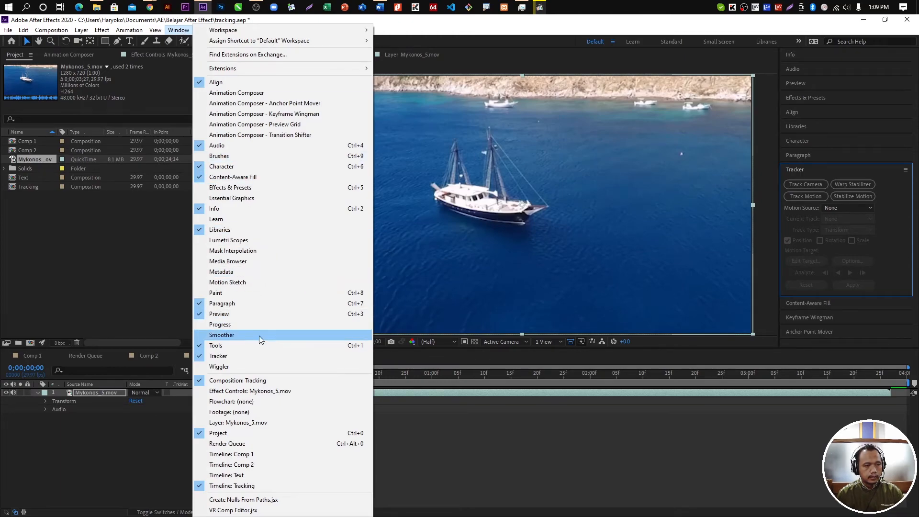
pyautogui.click(873, 170)
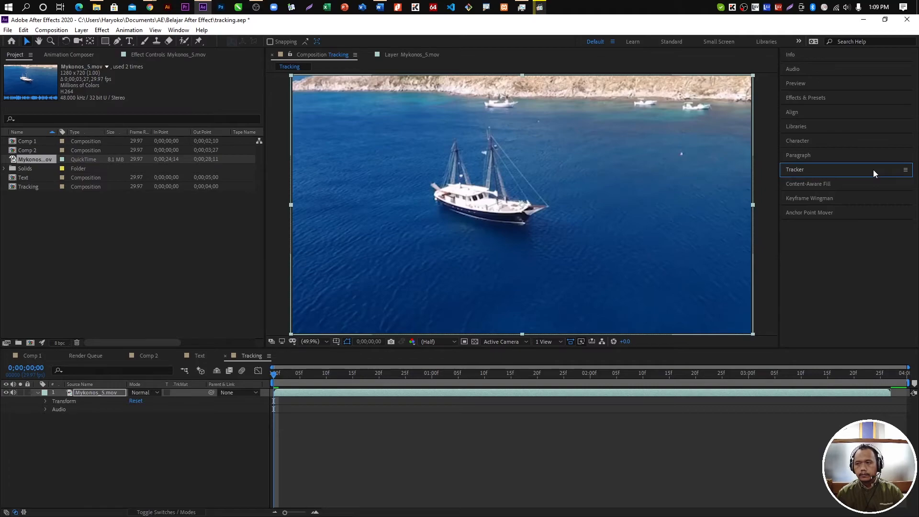
pyautogui.click(815, 170)
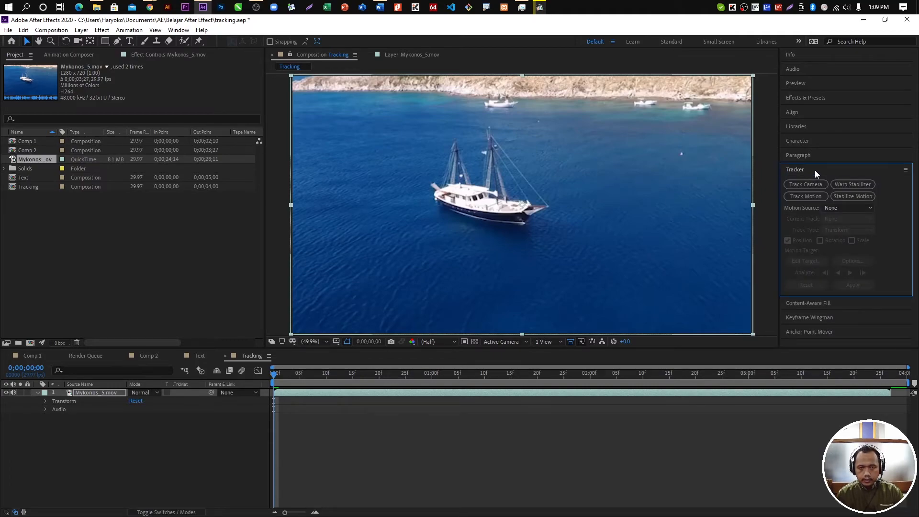
pyautogui.click(812, 200)
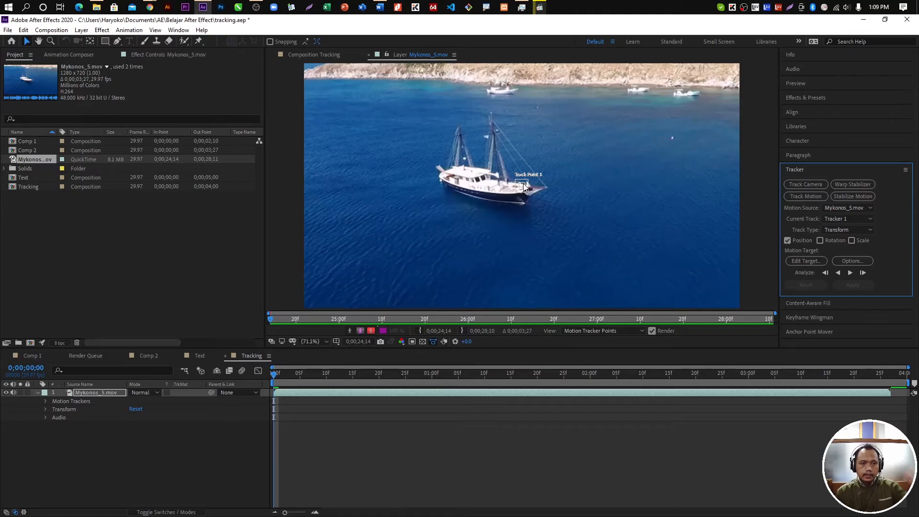
# - Place Track Point 1 on a dark window of the boat's cabin and analyze the motion forward through the clip
pyautogui.moveTo(523, 186); pyautogui.dragTo(479, 178)
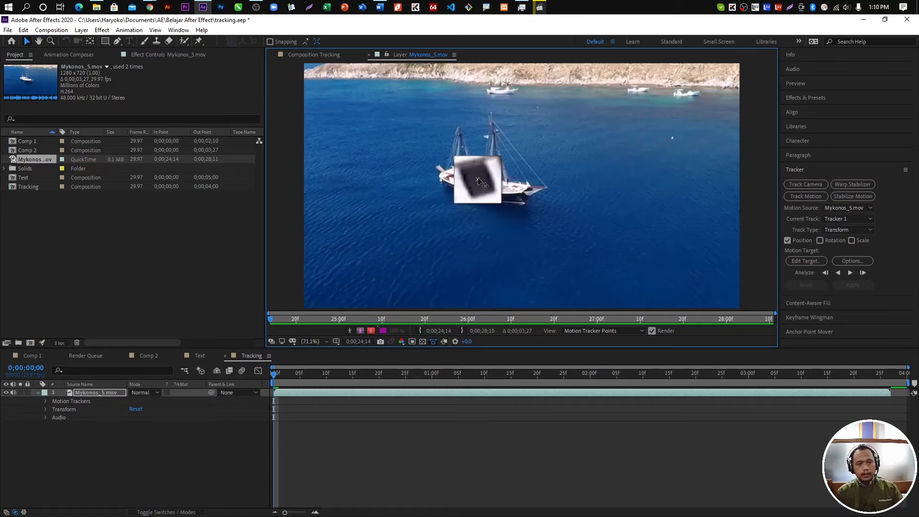
pyautogui.moveTo(479, 181); pyautogui.dragTo(478, 180)
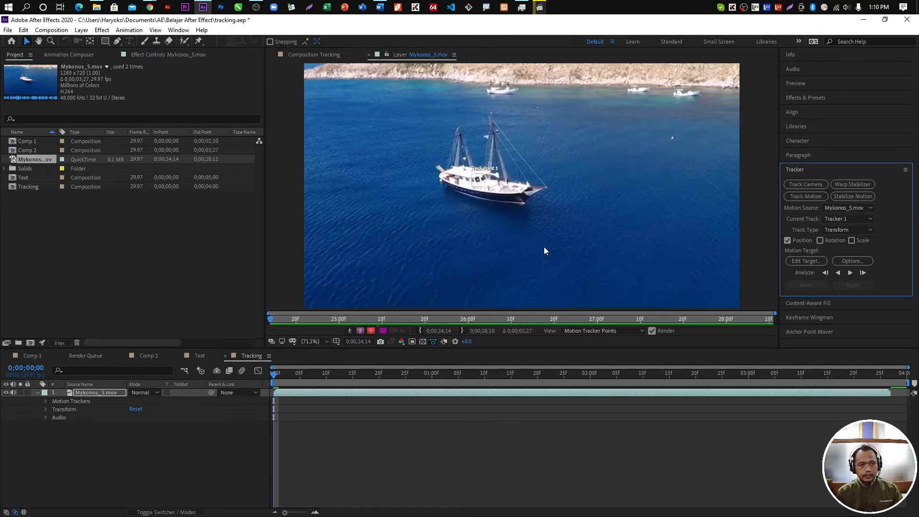
pyautogui.click(850, 273)
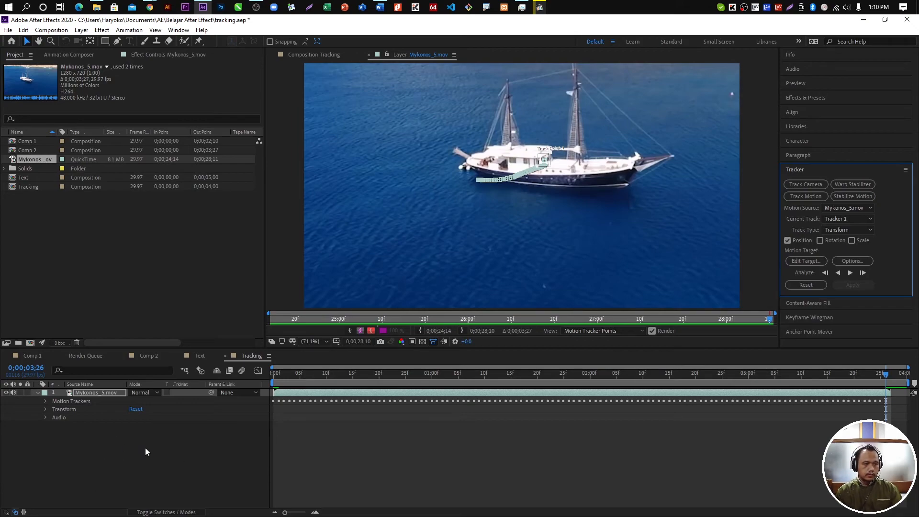
# - Add a null object, set it as the motion target, and apply the tracking data to it in X and Y
pyautogui.click(81, 30)
pyautogui.moveTo(131, 44)
pyautogui.click(277, 86)
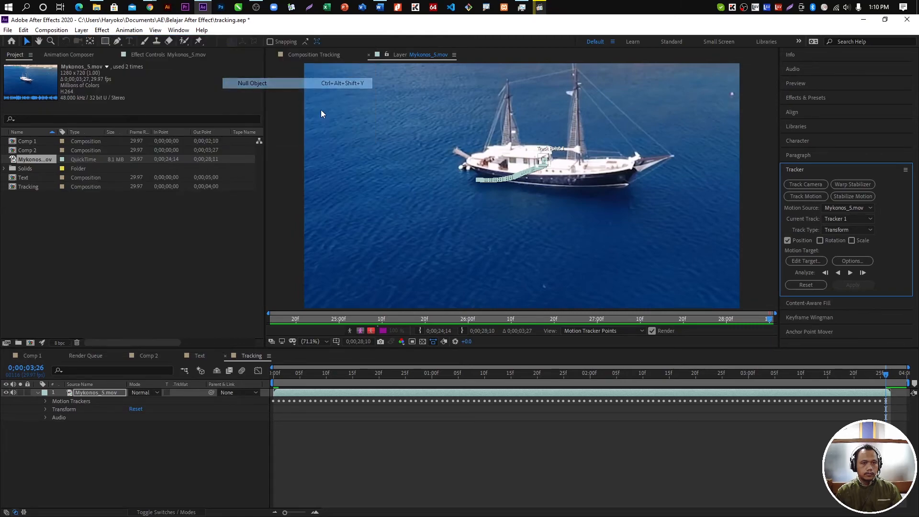
pyautogui.click(806, 261)
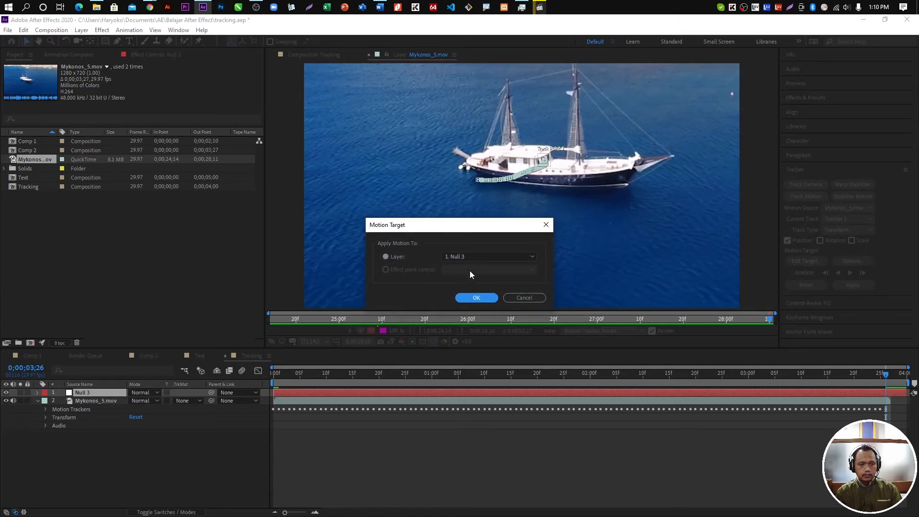
pyautogui.click(477, 297)
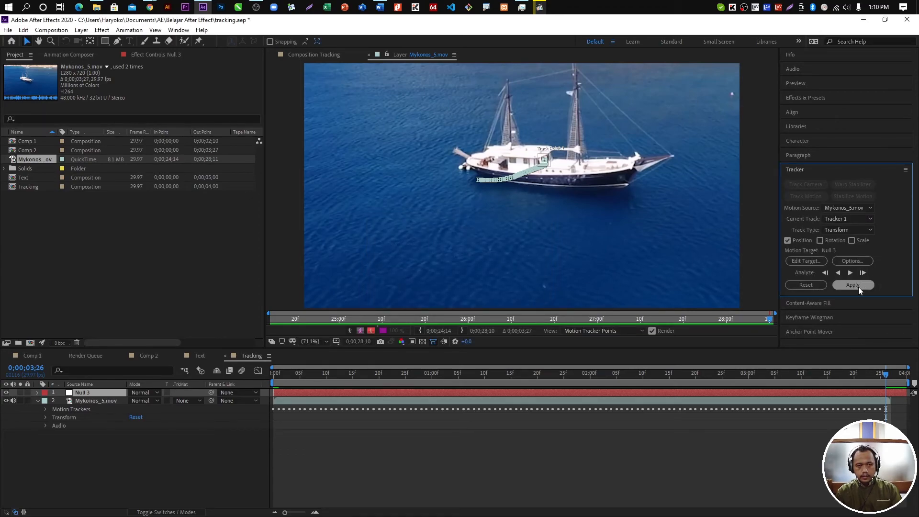
pyautogui.click(853, 285)
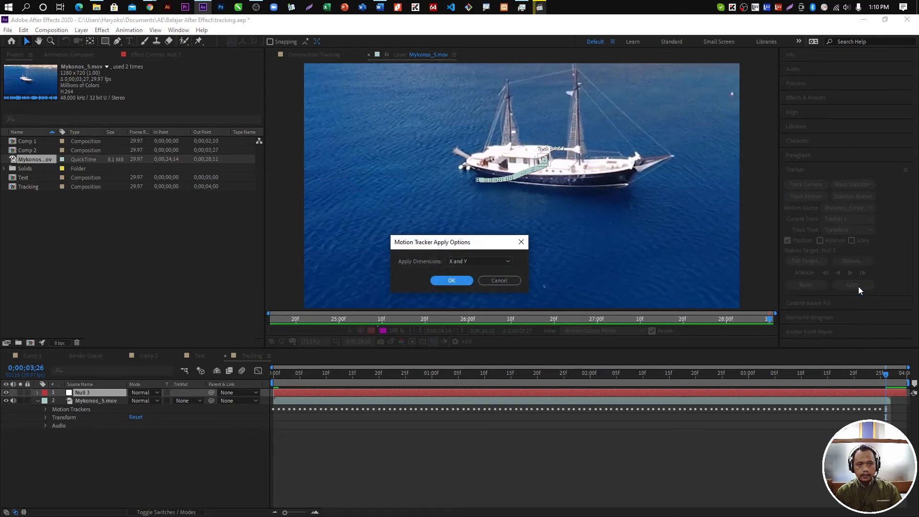
pyautogui.click(451, 282)
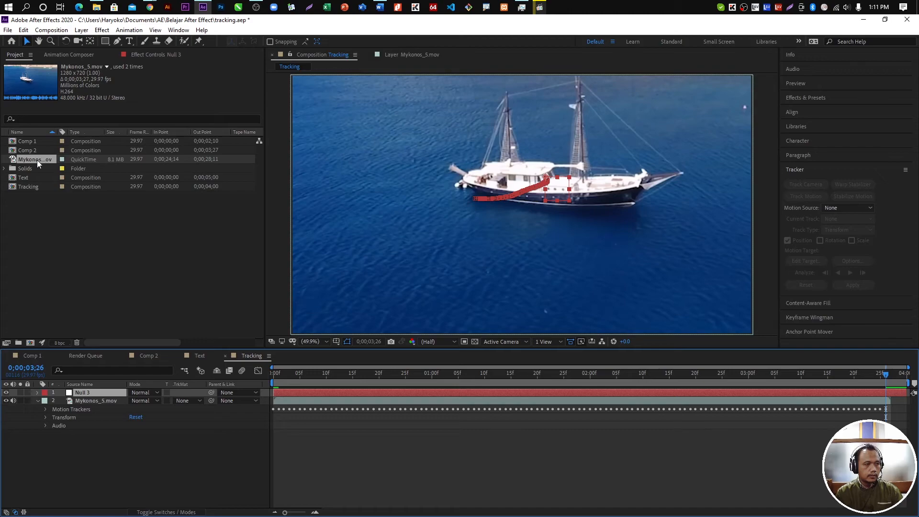
# - Add the Text composition as the top layer, scaled to about half size with the callout's dot at the boat's stern
pyautogui.moveTo(23, 179); pyautogui.dragTo(93, 390)
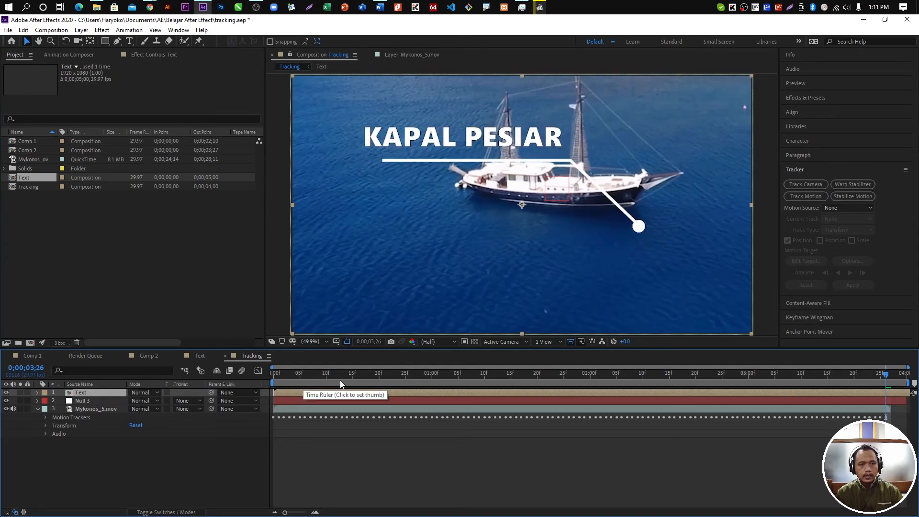
pyautogui.click(639, 228)
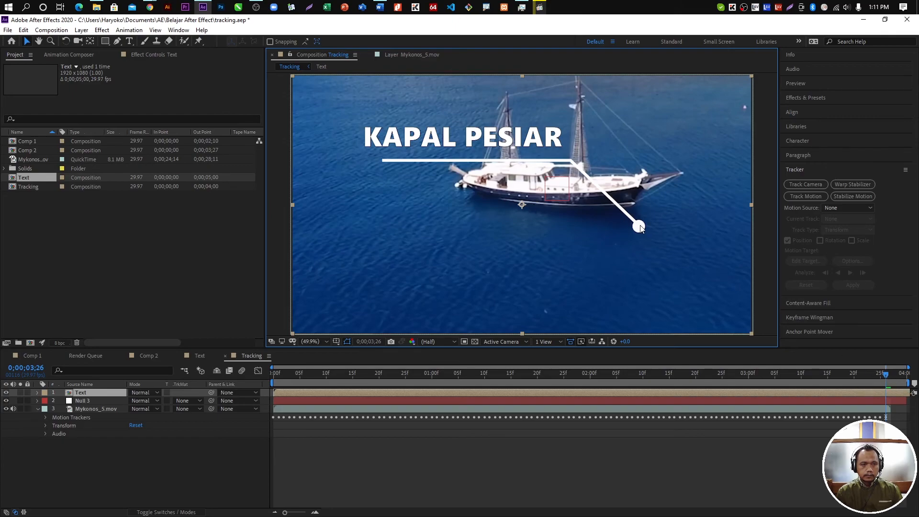
pyautogui.moveTo(752, 335); pyautogui.dragTo(637, 270)
pyautogui.moveTo(525, 176); pyautogui.dragTo(419, 124)
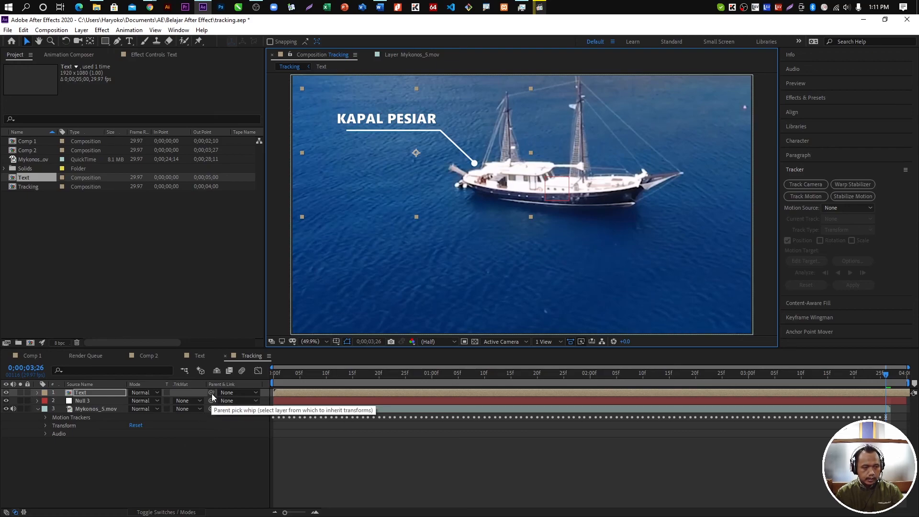
# - Parent the Text layer to the tracked null and preview the callout following the boat
pyautogui.moveTo(211, 393); pyautogui.dragTo(110, 405)
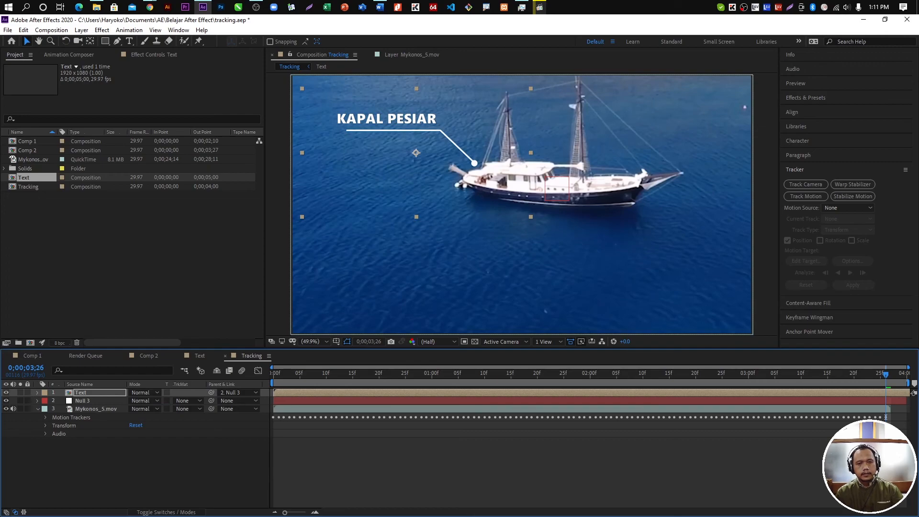
pyautogui.press('space')
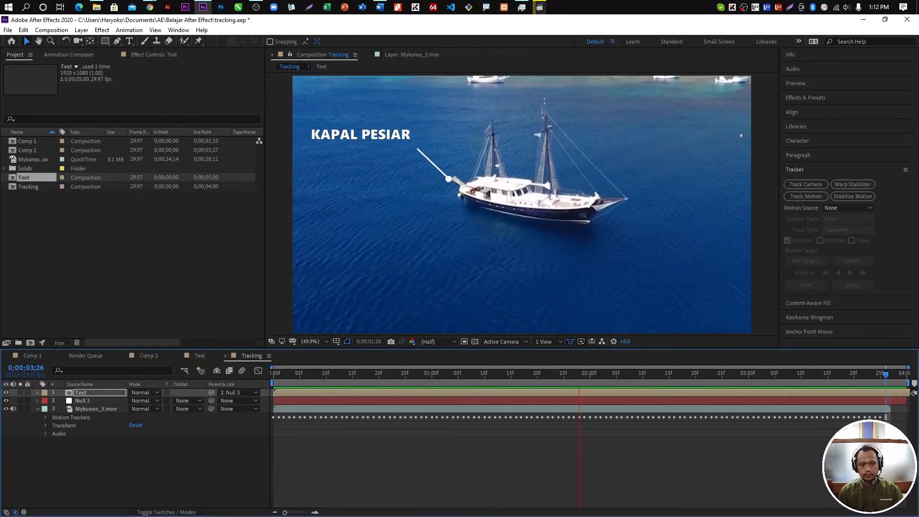
pyautogui.press('space')
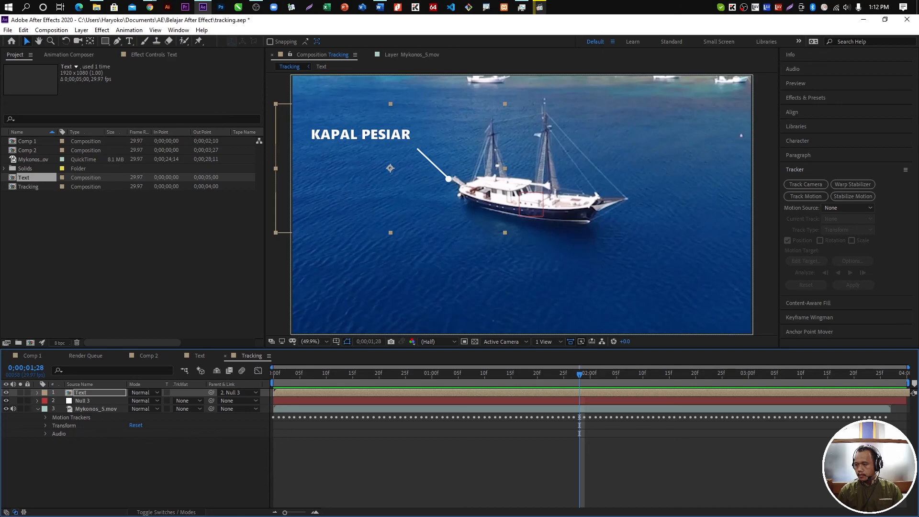